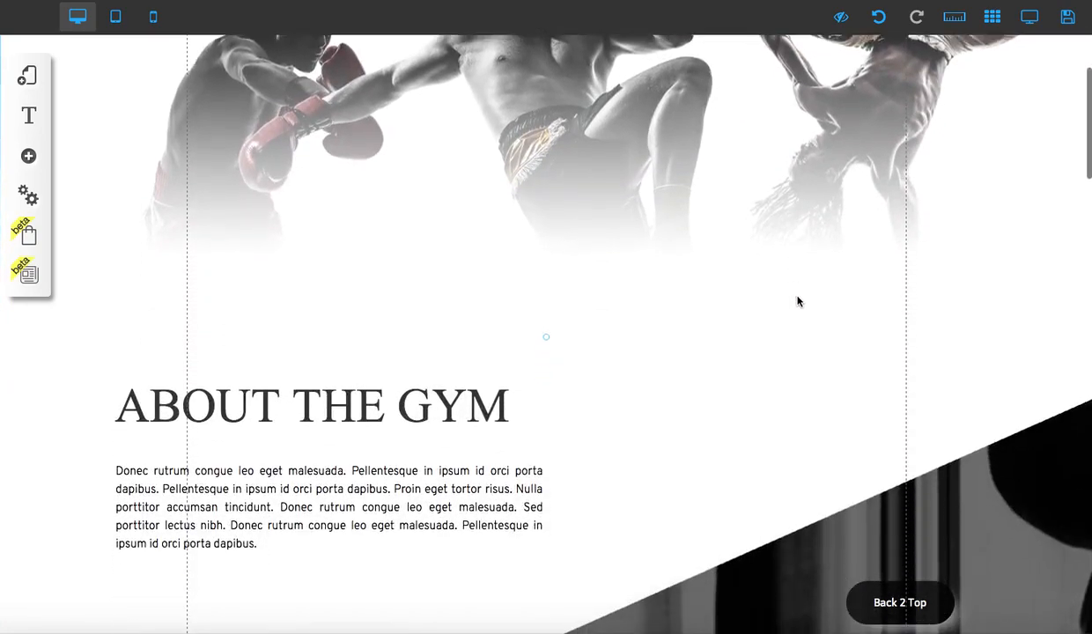
- Review the page's sections from the hero image through classes, coach and contact, and return to the top of the page
scroll(799, 304, down, 3)
scroll(799, 302, down, 10)
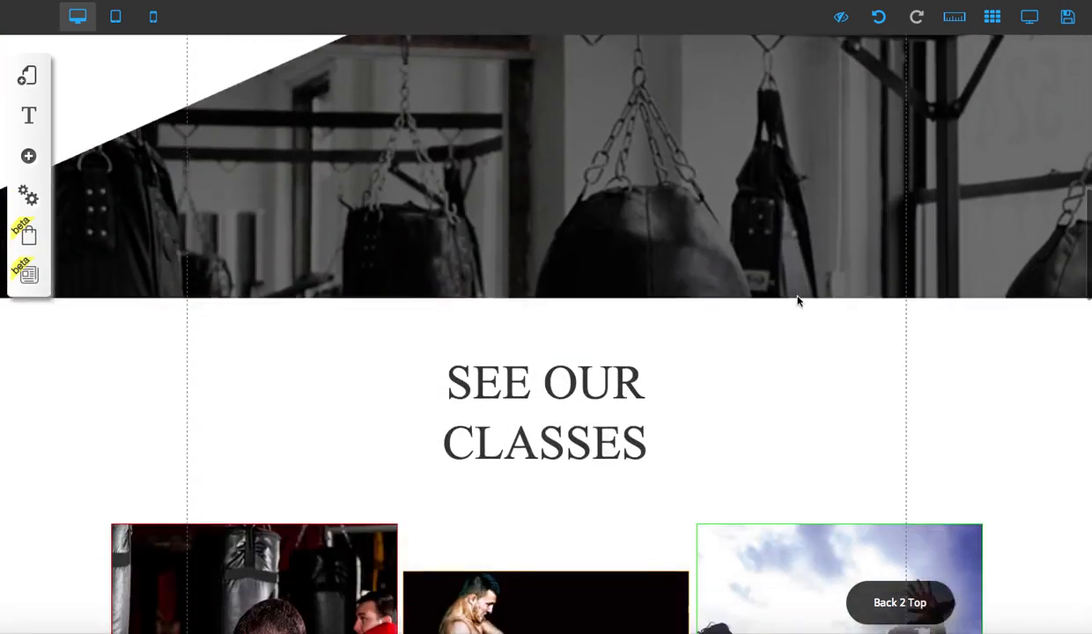
scroll(799, 301, down, 5)
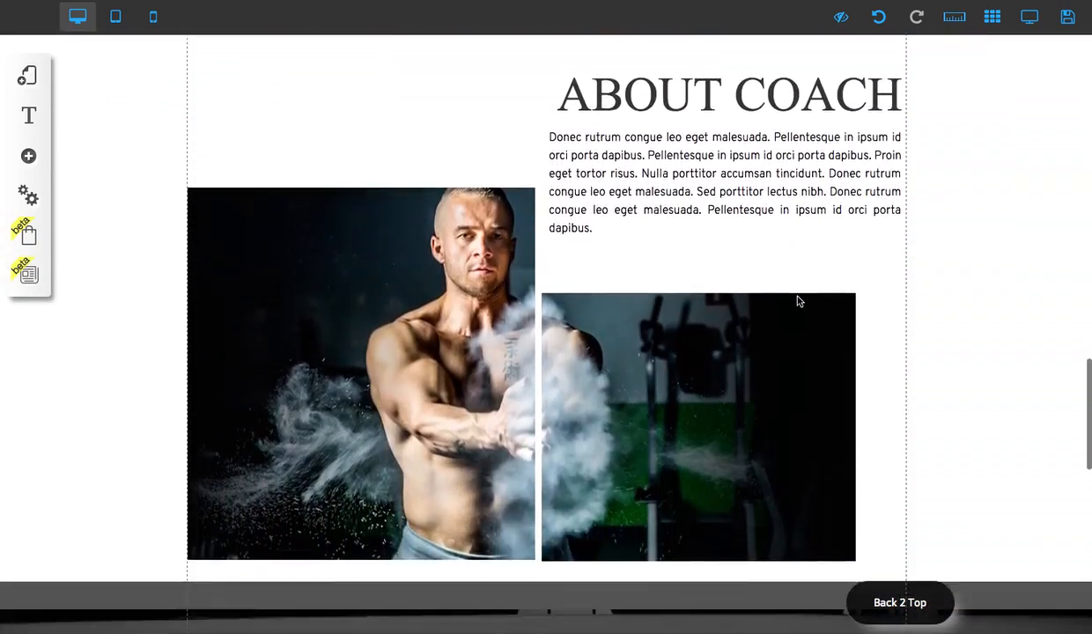
scroll(799, 302, down, 8)
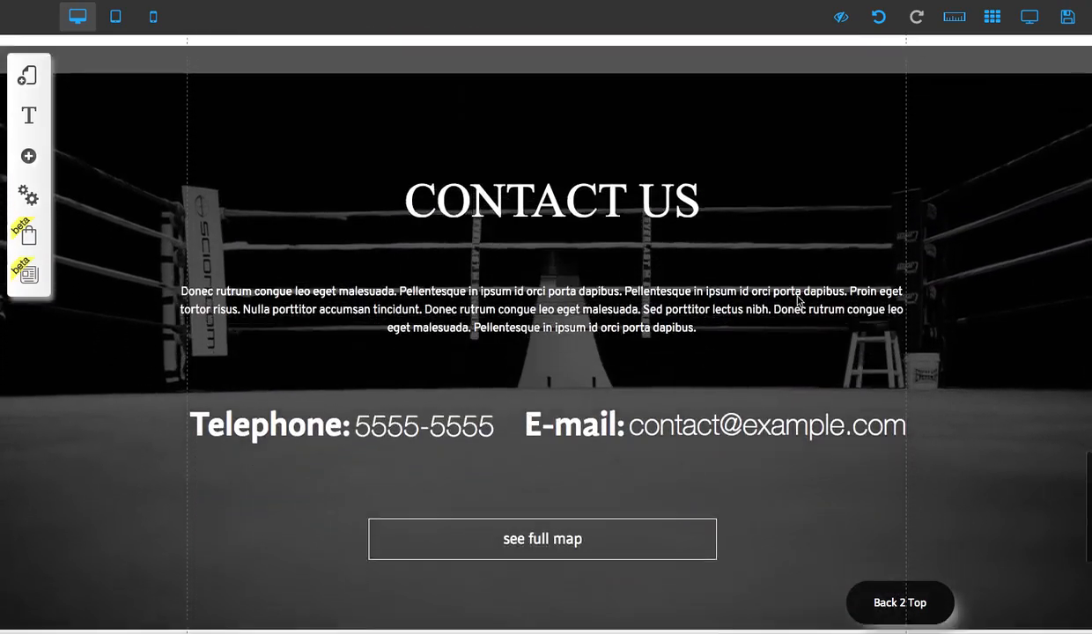
scroll(798, 302, up, 13)
scroll(798, 302, down, 8)
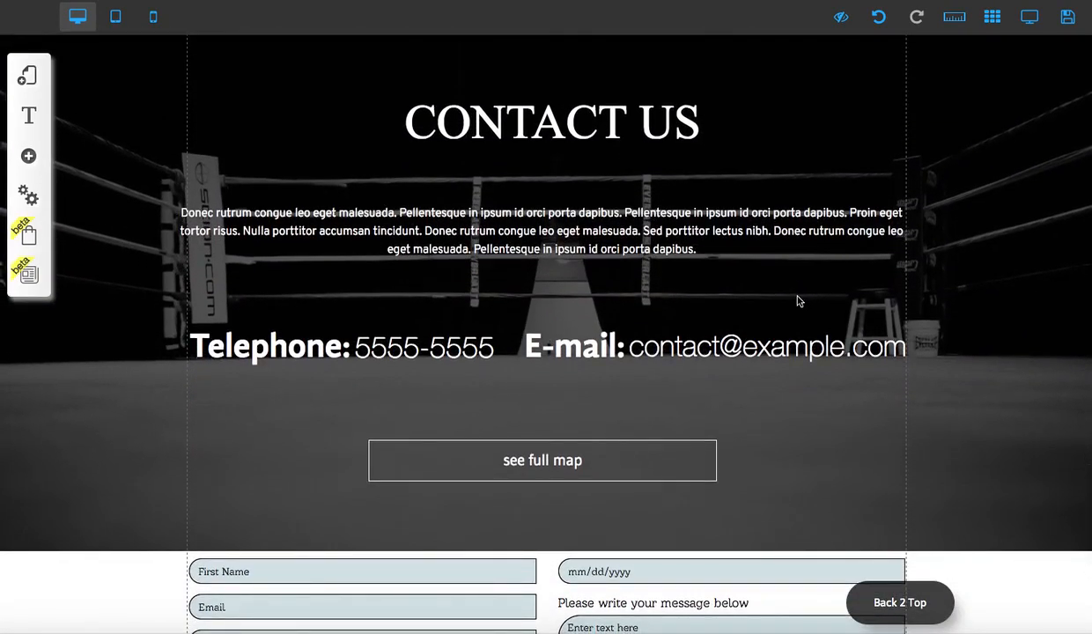
scroll(798, 302, up, 15)
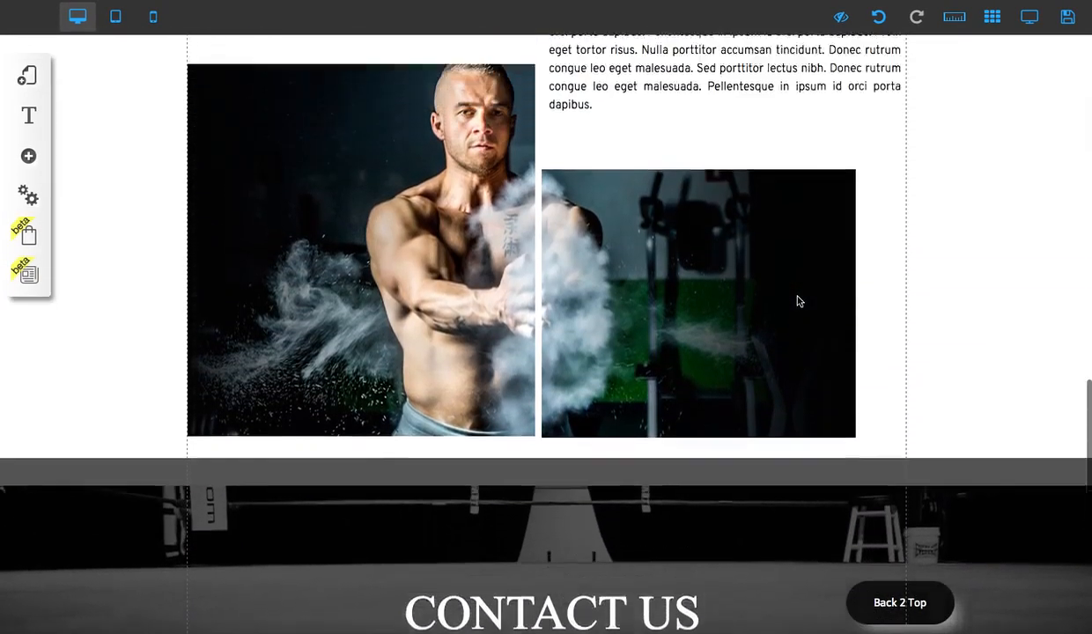
scroll(798, 301, up, 8)
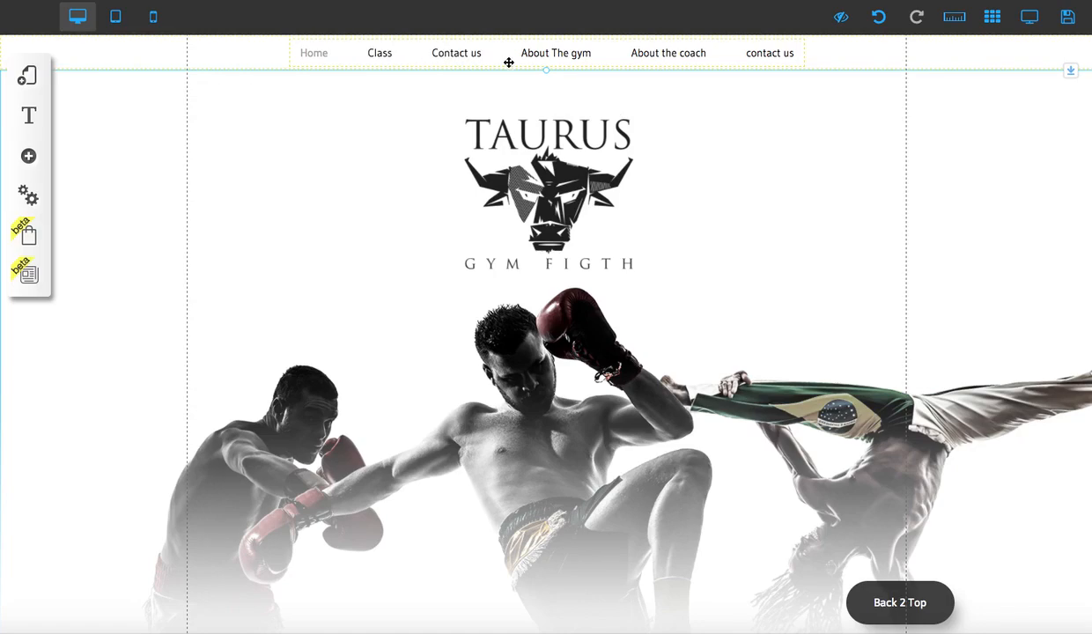
scroll(629, 355, down, 15)
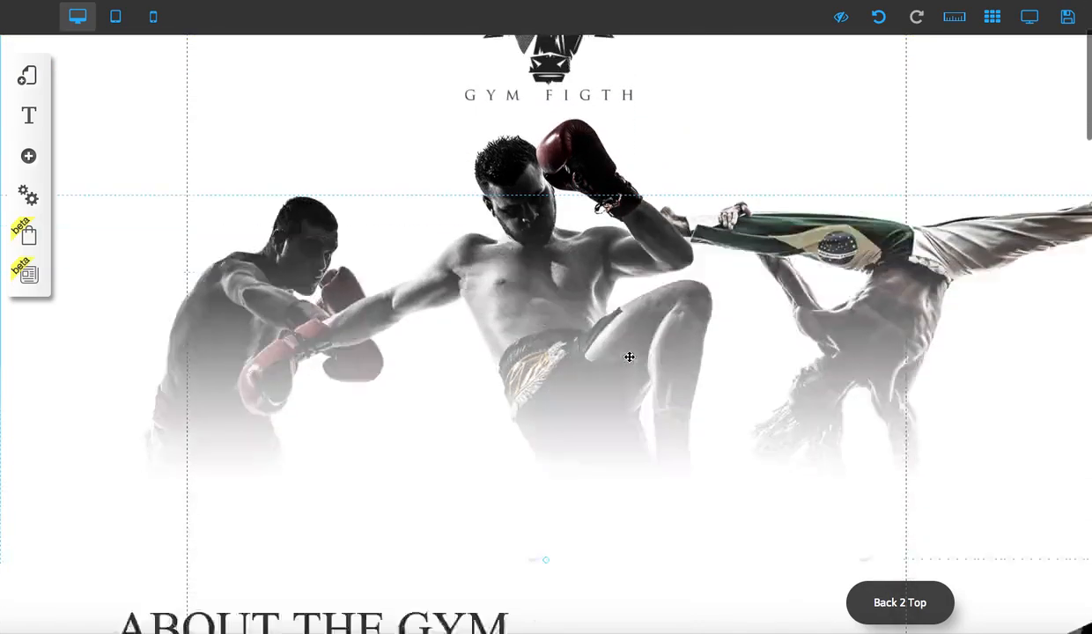
scroll(409, 207, up, 10)
scroll(412, 208, down, 11)
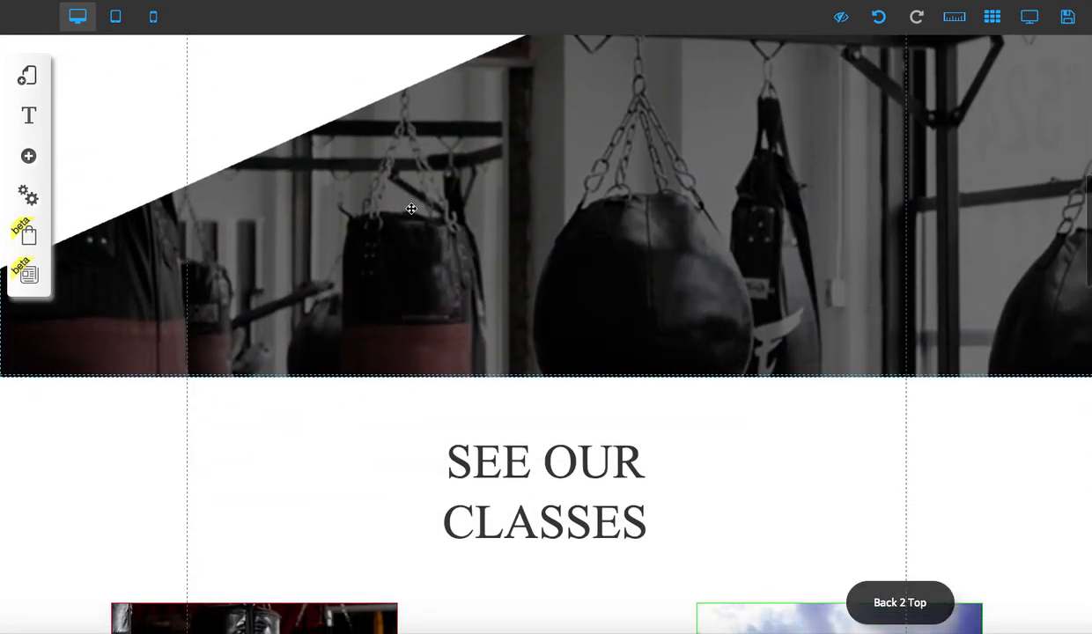
click(912, 613)
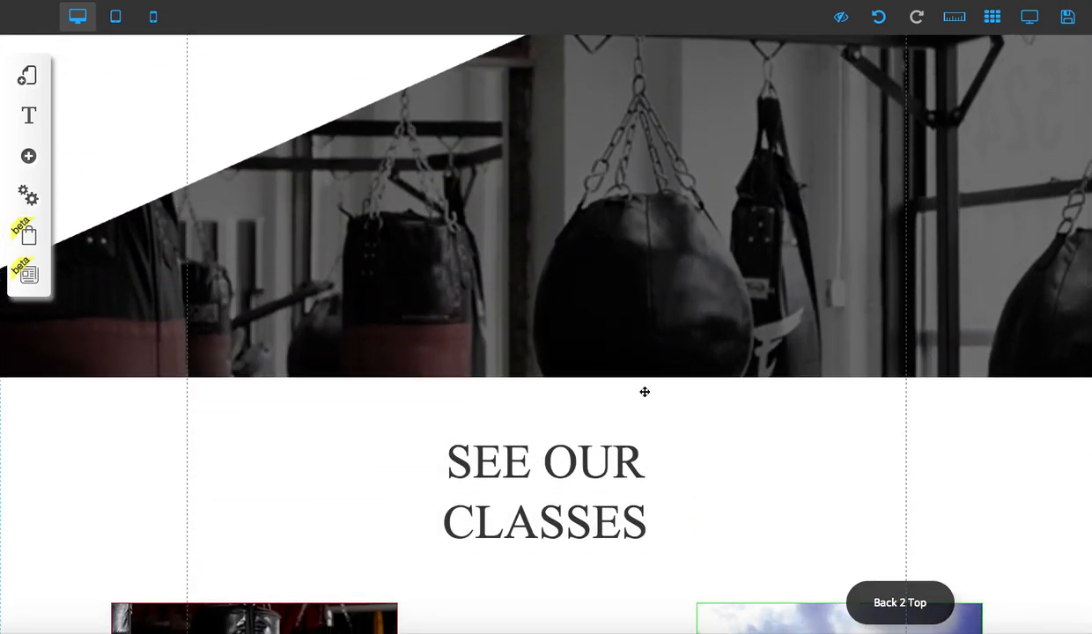
- Add several anchors to the page from the Apps elements
click(37, 162)
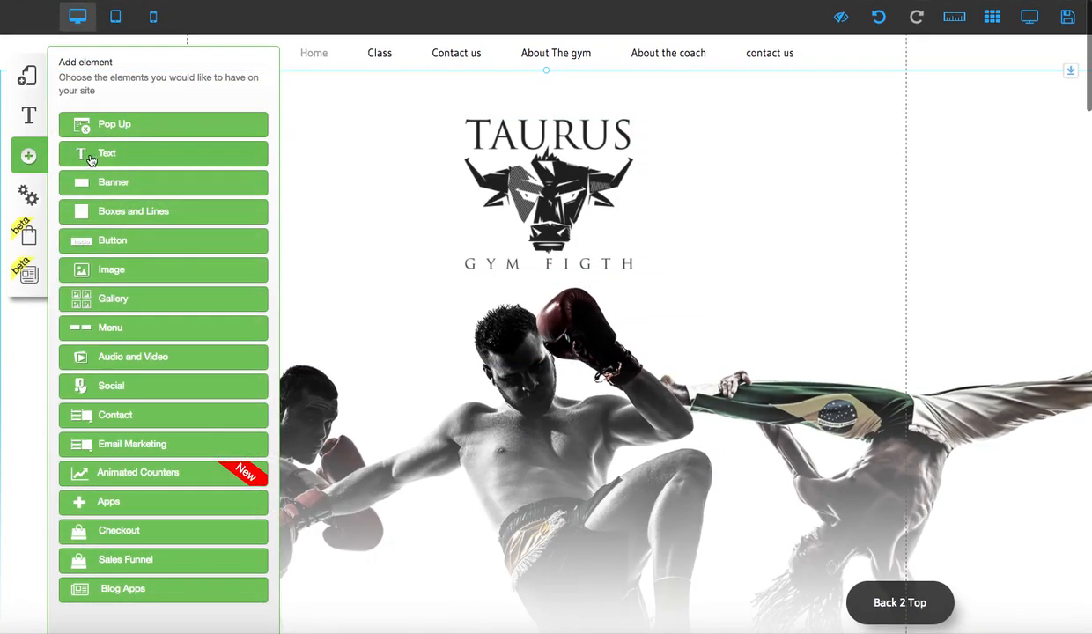
click(168, 509)
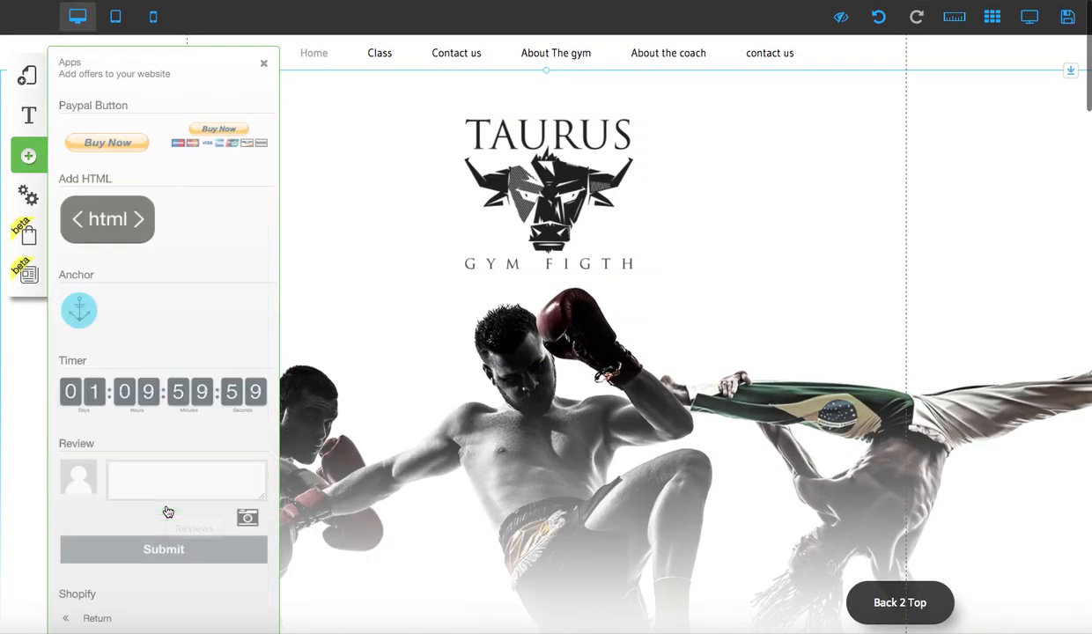
click(81, 307)
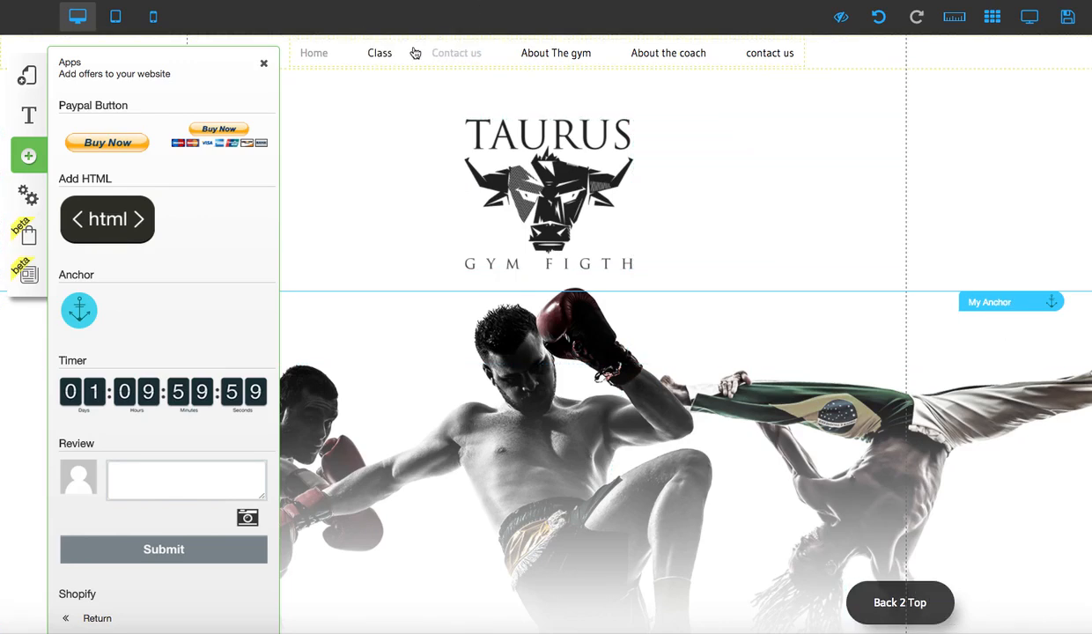
mouse_move(381, 58)
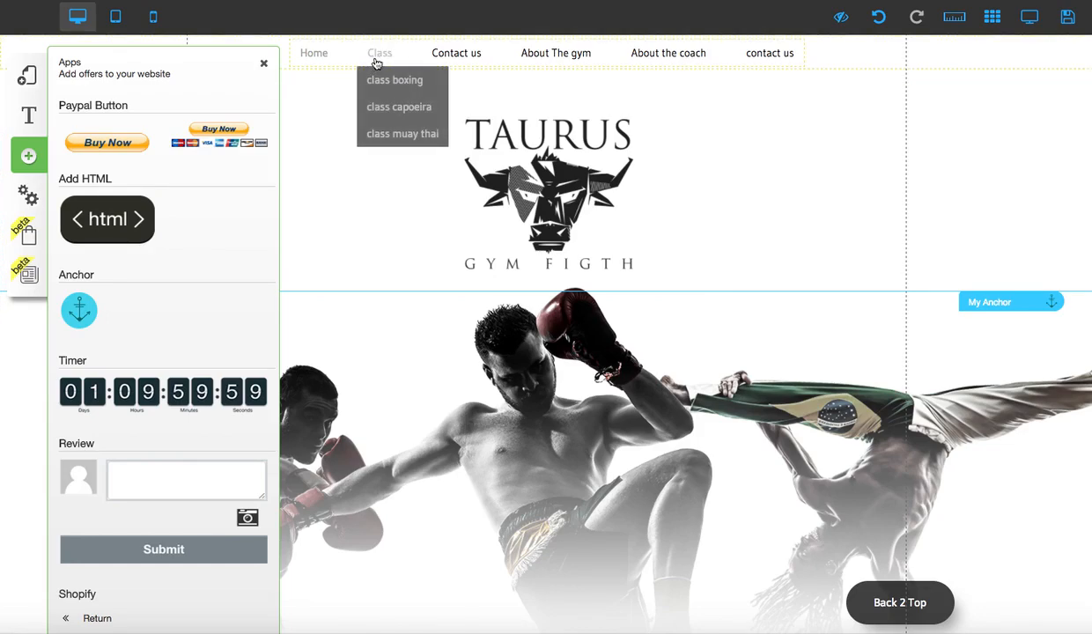
click(85, 318)
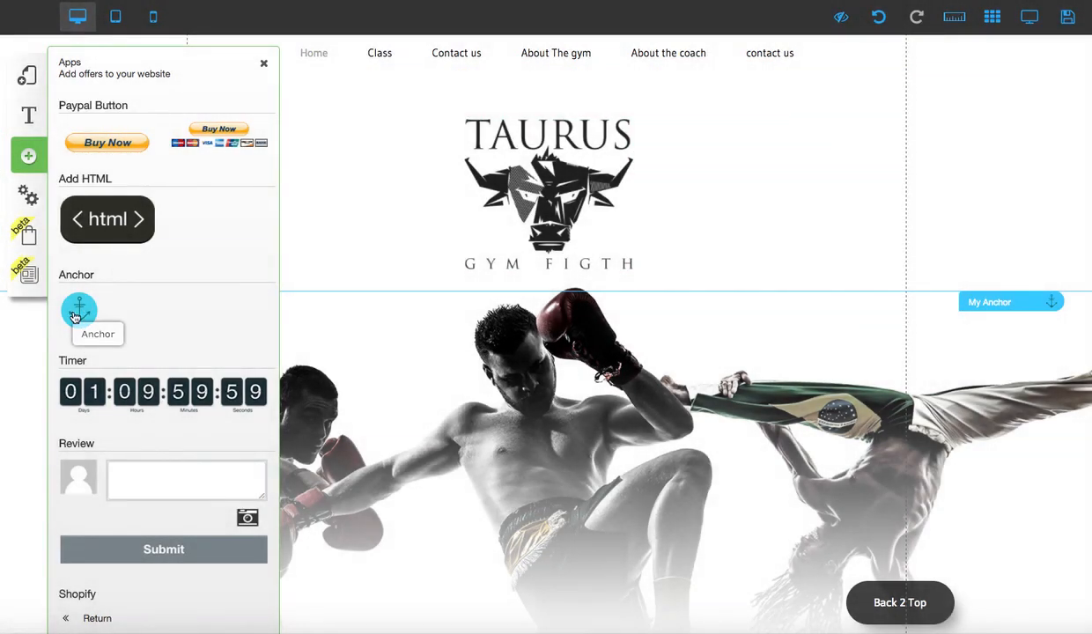
click(80, 310)
click(80, 311)
click(80, 310)
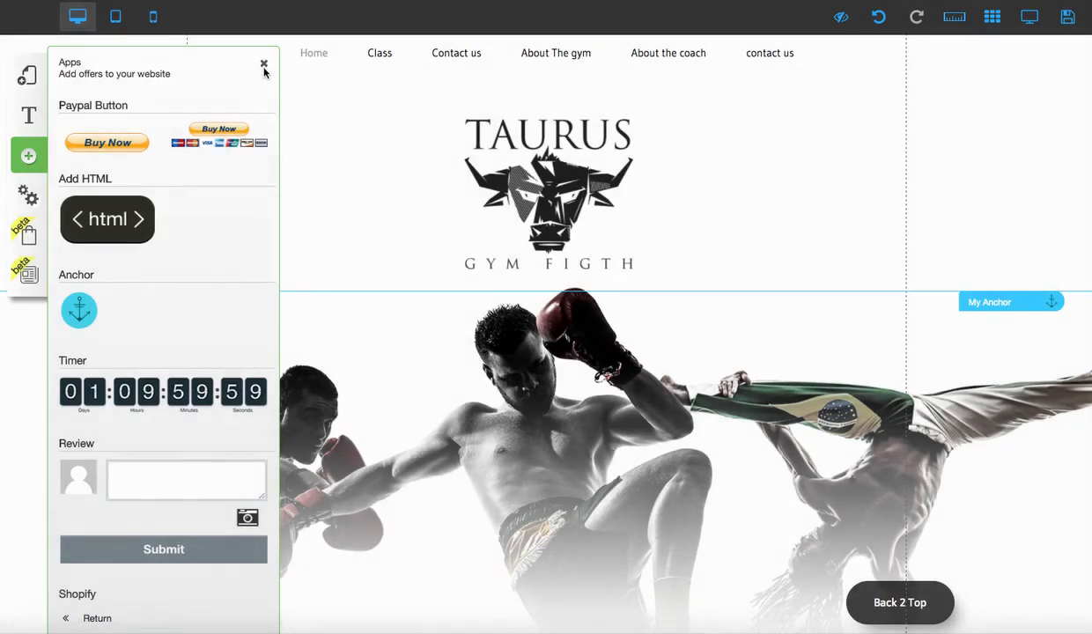
click(264, 63)
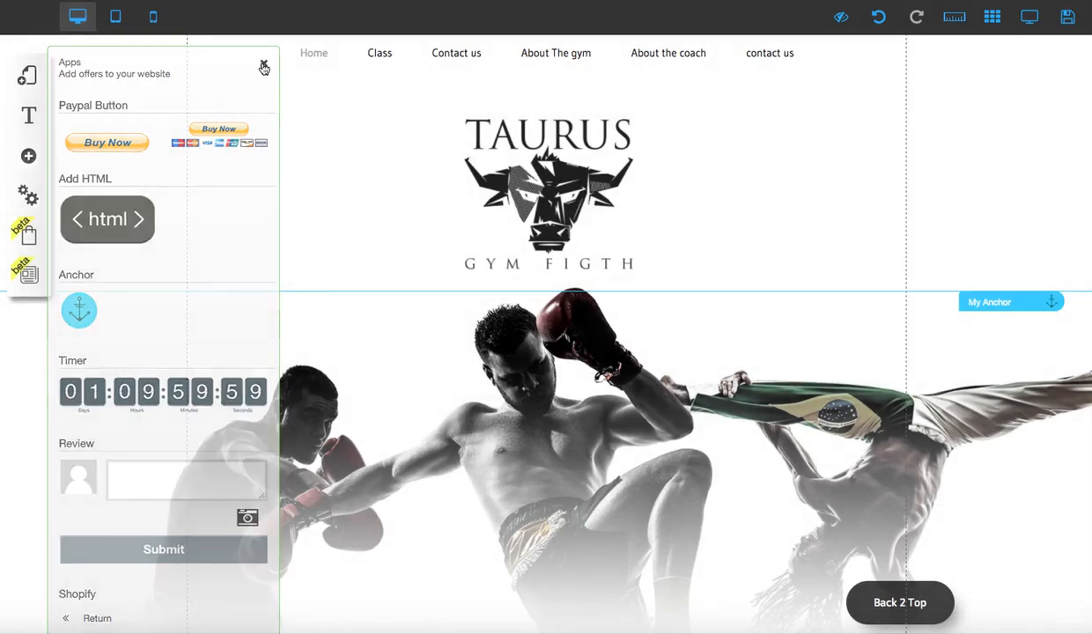
- Move one of the new anchors to the very top of the page, level with the menu, and name it Top
drag(1001, 304, 1003, 154)
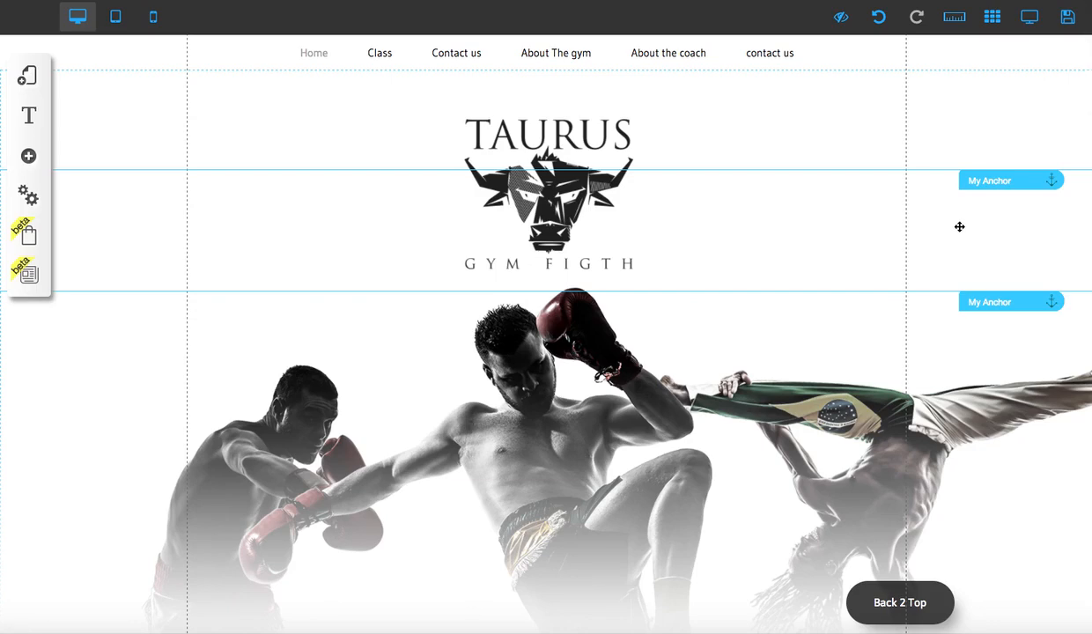
drag(998, 179, 1003, 45)
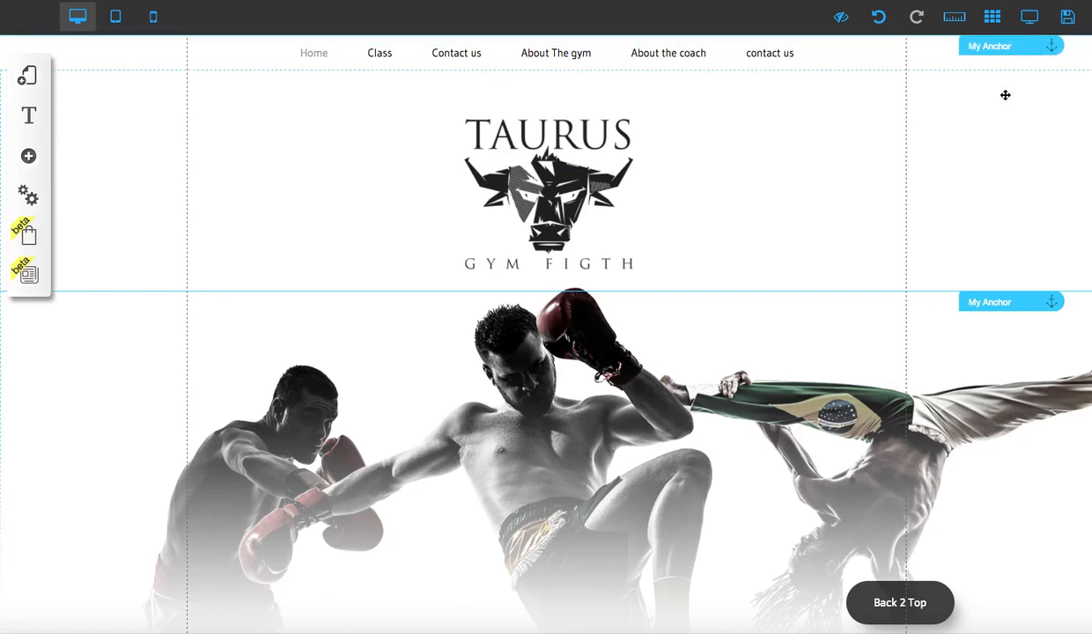
click(1001, 47)
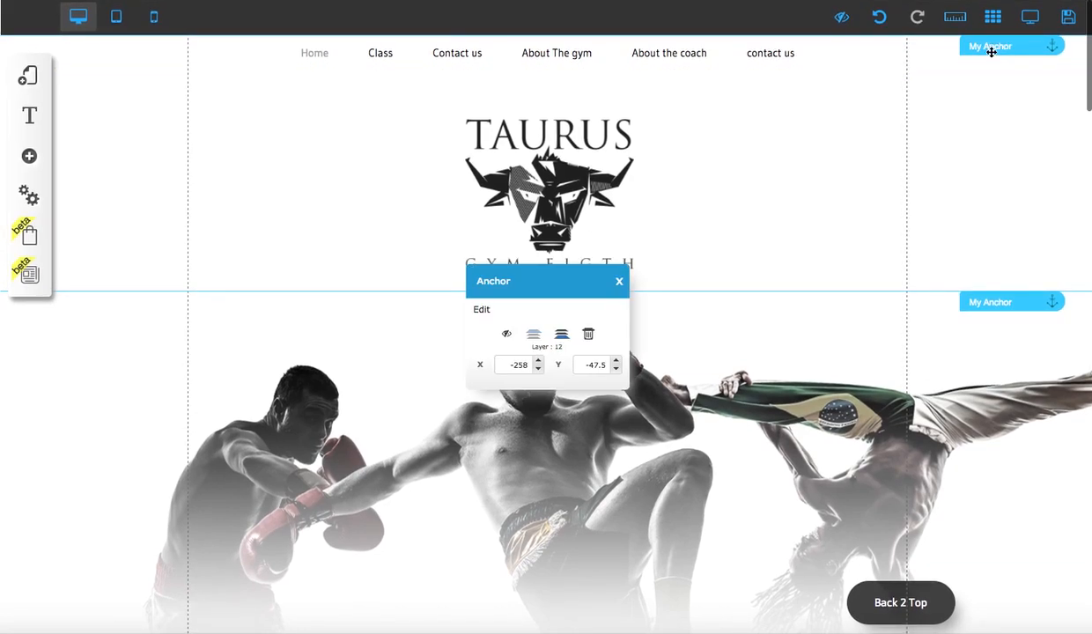
click(490, 309)
drag(517, 325, 443, 326)
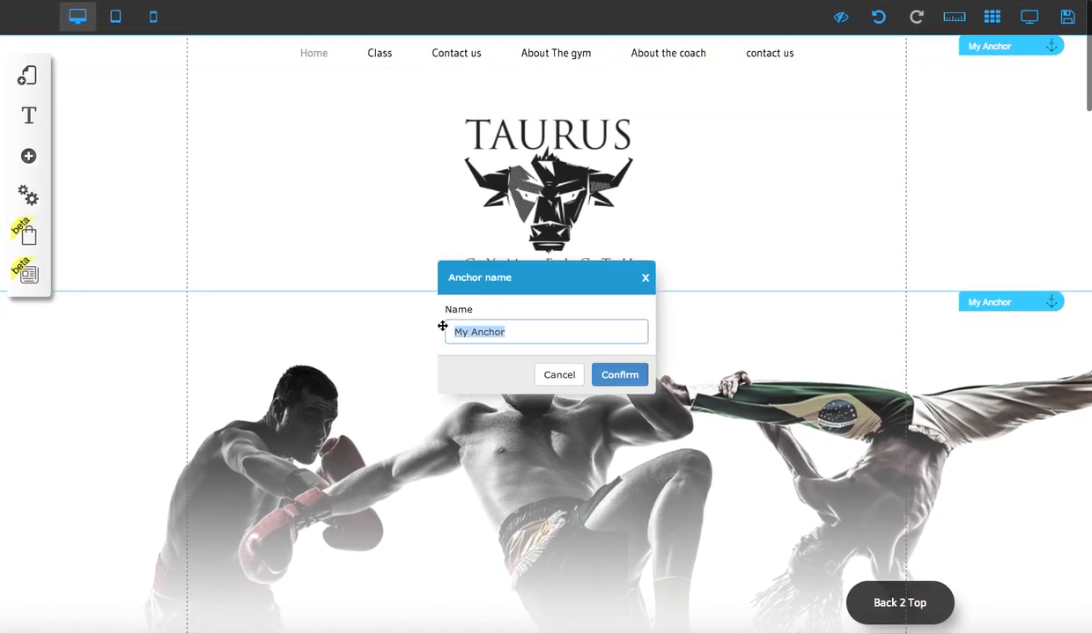
text(Top)
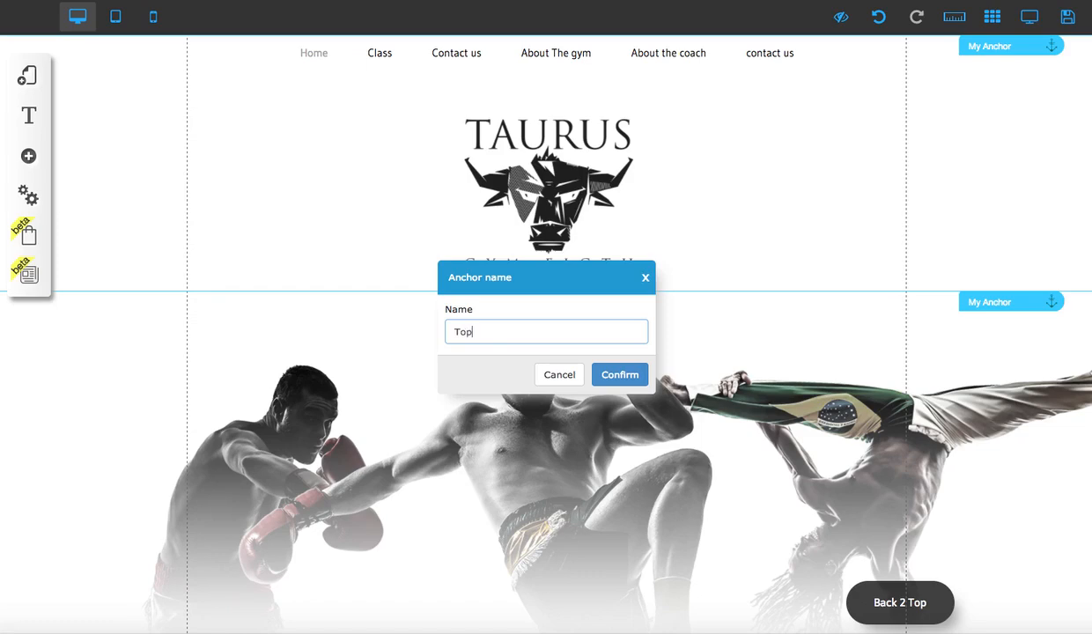
click(621, 375)
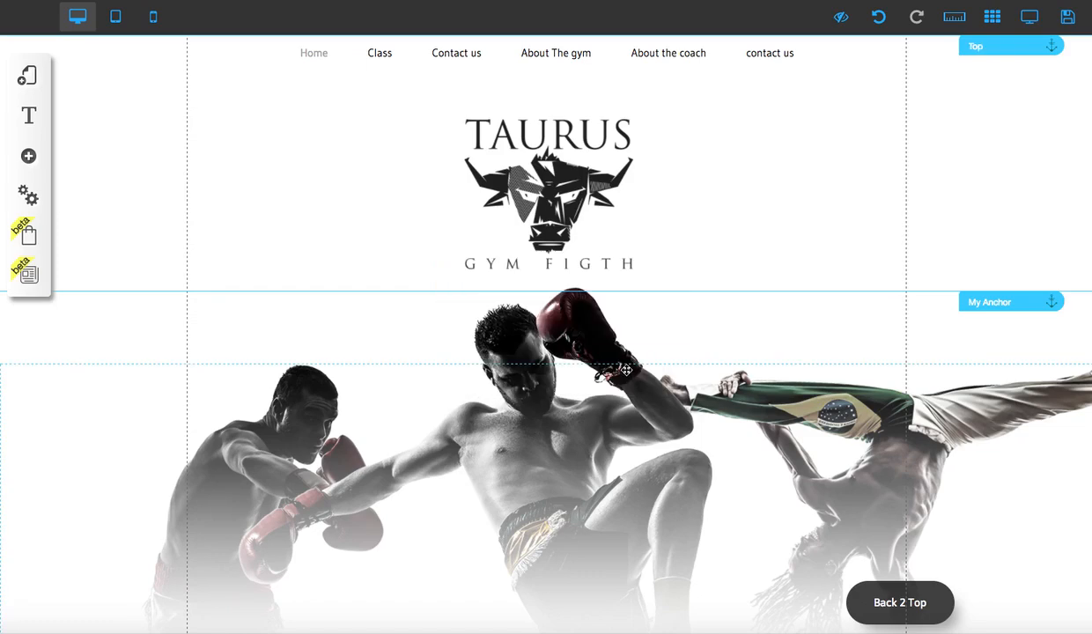
- Move another anchor from the hero section down to just above the ABOUT THE GYM heading
scroll(669, 334, down, 2)
drag(978, 223, 895, 526)
scroll(893, 526, down, 4)
scroll(892, 526, down, 7)
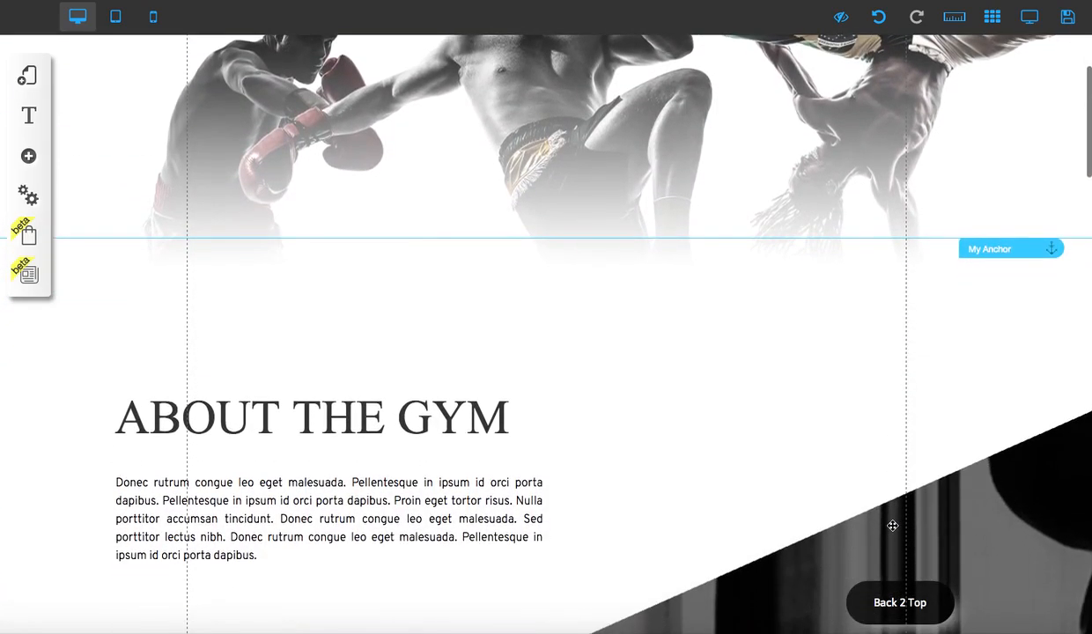
scroll(891, 525, up, 1)
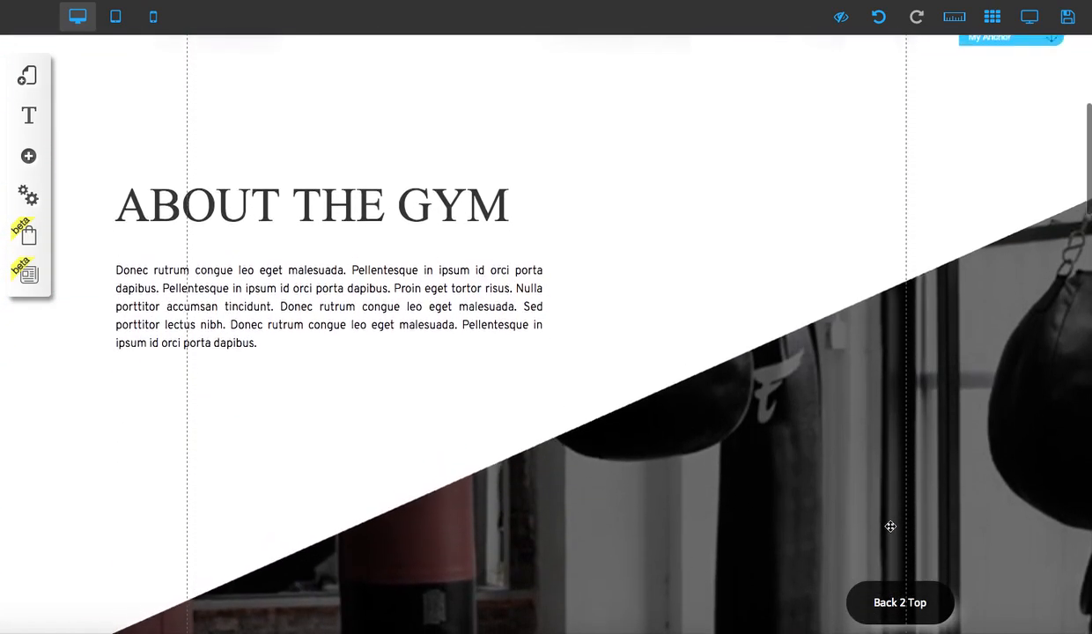
drag(1017, 65, 1015, 155)
scroll(980, 257, down, 3)
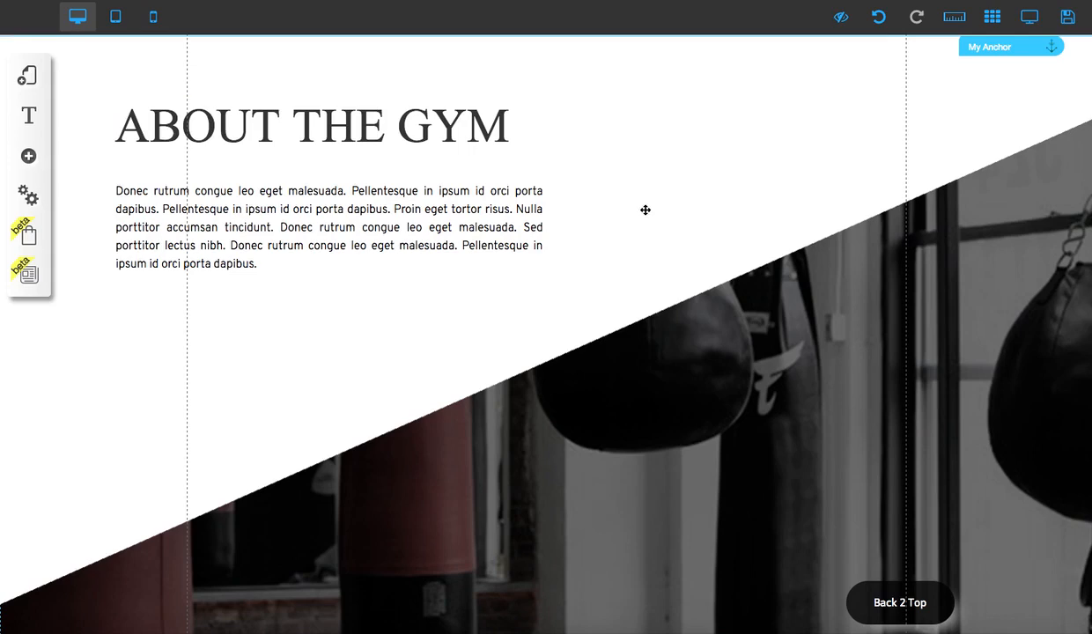
scroll(667, 140, up, 5)
scroll(881, 220, down, 2)
- Rename the anchor above the ABOUT THE GYM heading as About Gym
click(1018, 247)
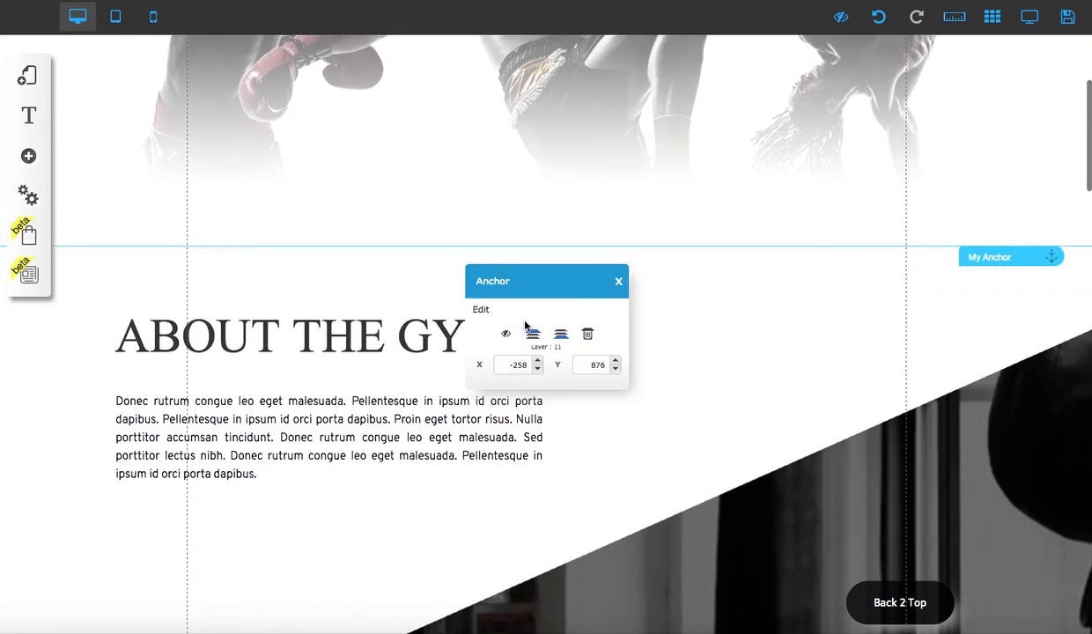
click(521, 316)
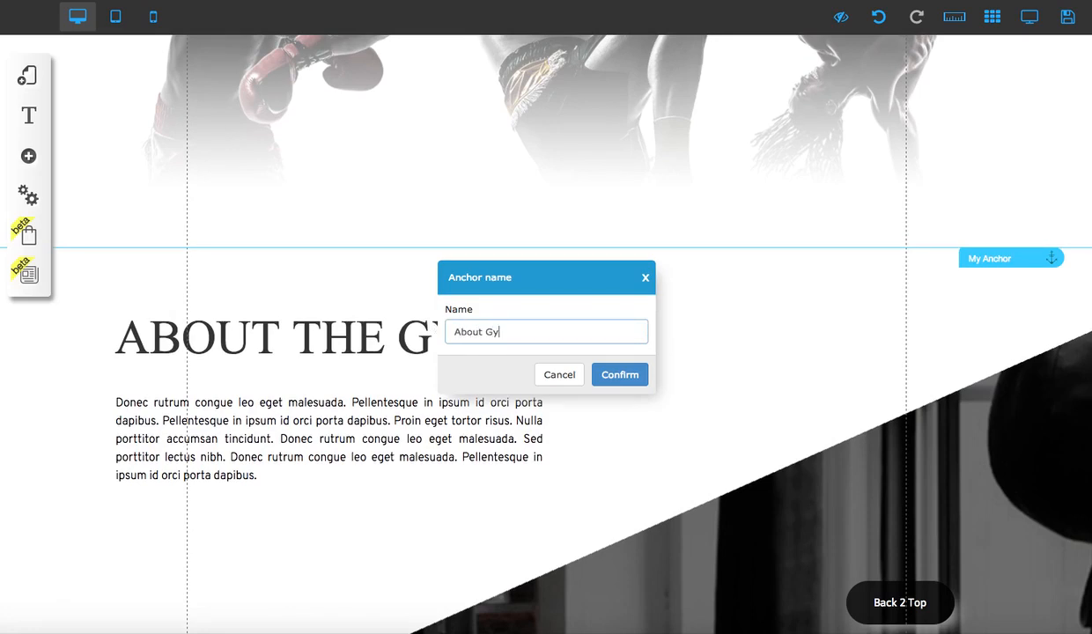
click(615, 377)
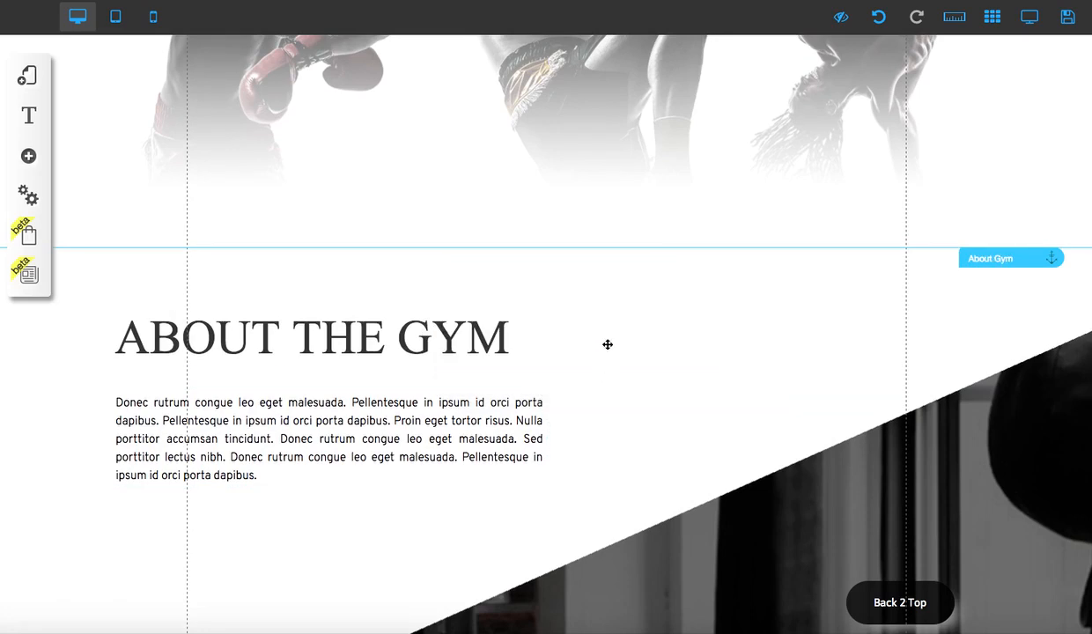
- Move the next anchor down to the lower edge of the punching bag image, where the SEE OUR CLASSES section begins
scroll(708, 194, up, 3)
drag(1024, 74, 956, 566)
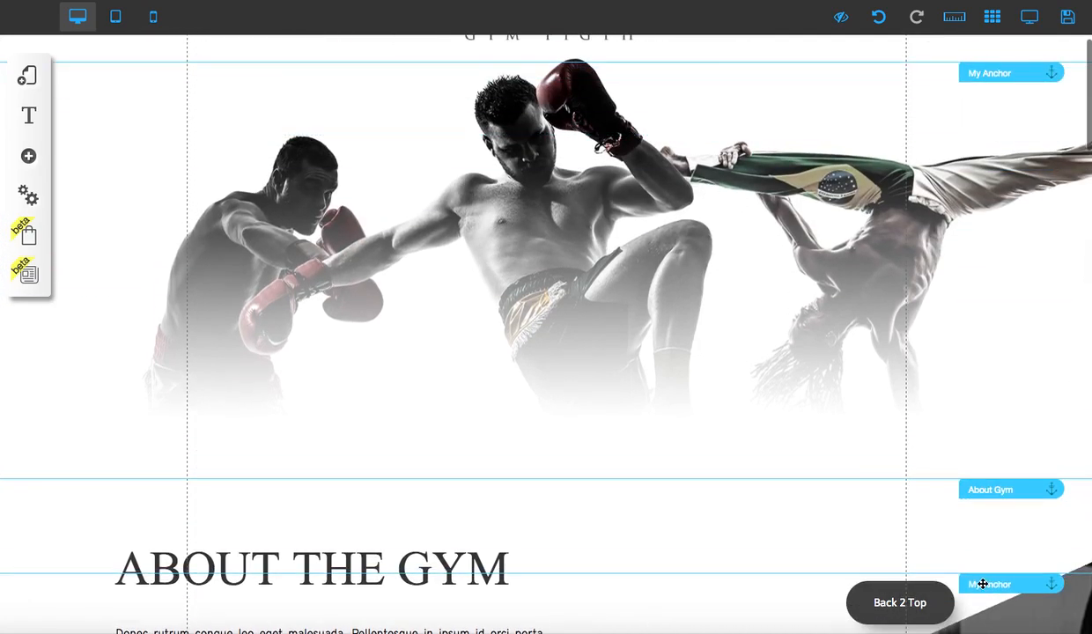
scroll(813, 481, down, 4)
drag(1007, 231, 1005, 583)
scroll(821, 430, down, 3)
scroll(820, 430, down, 3)
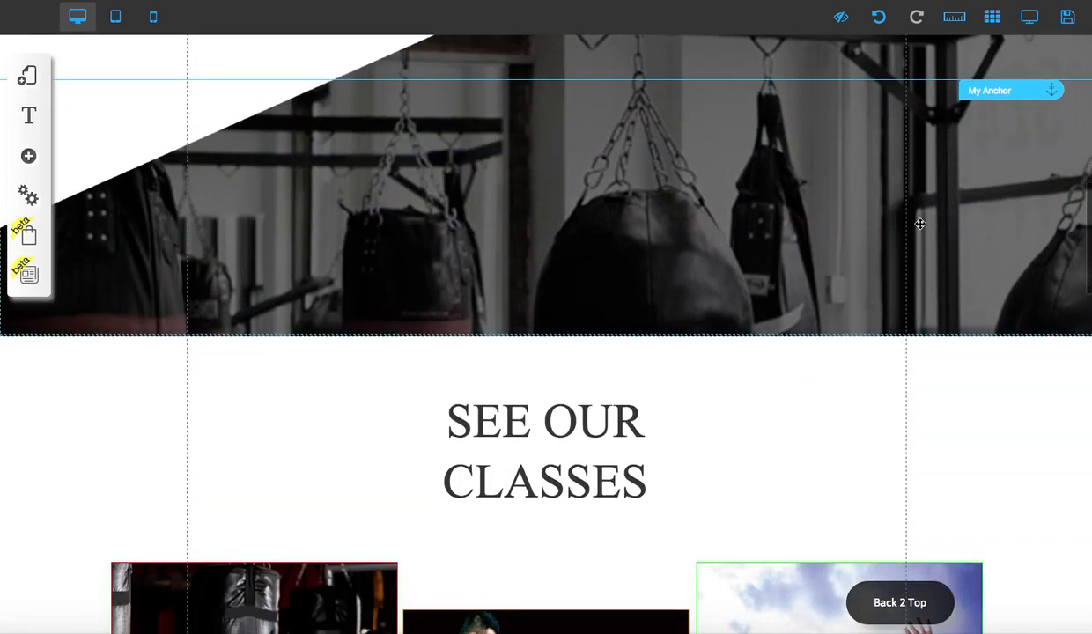
drag(1027, 89, 1038, 345)
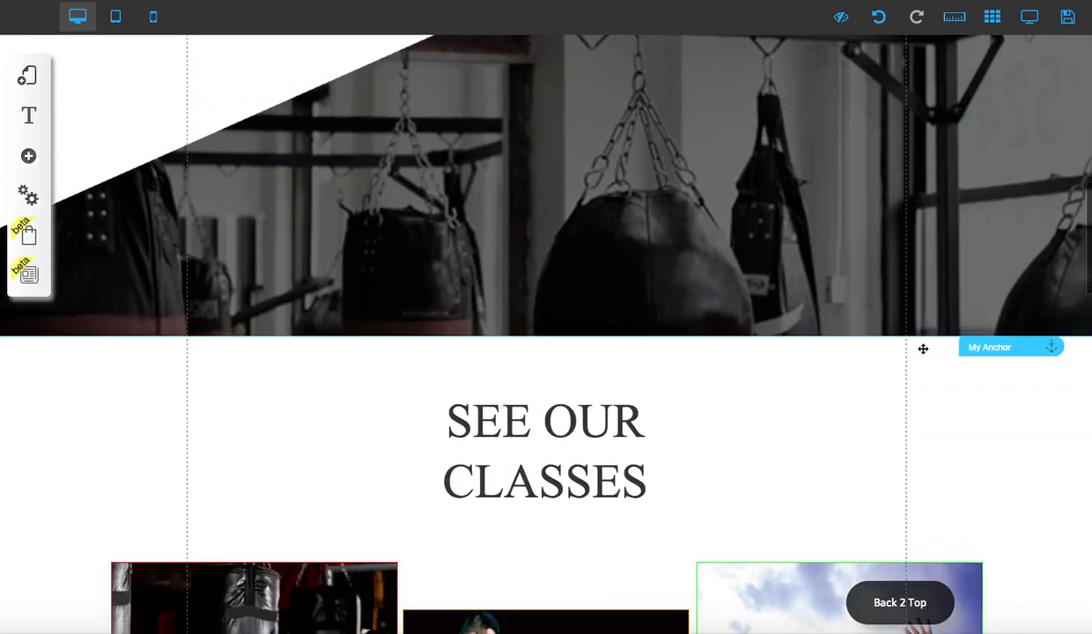
scroll(800, 361, down, 1)
scroll(816, 302, down, 2)
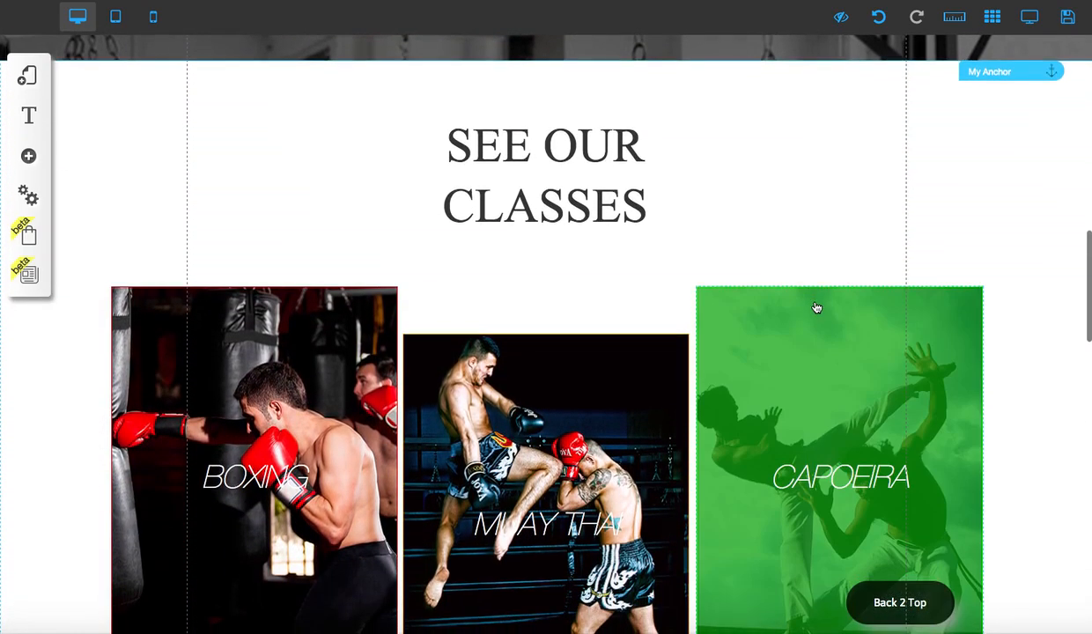
click(816, 308)
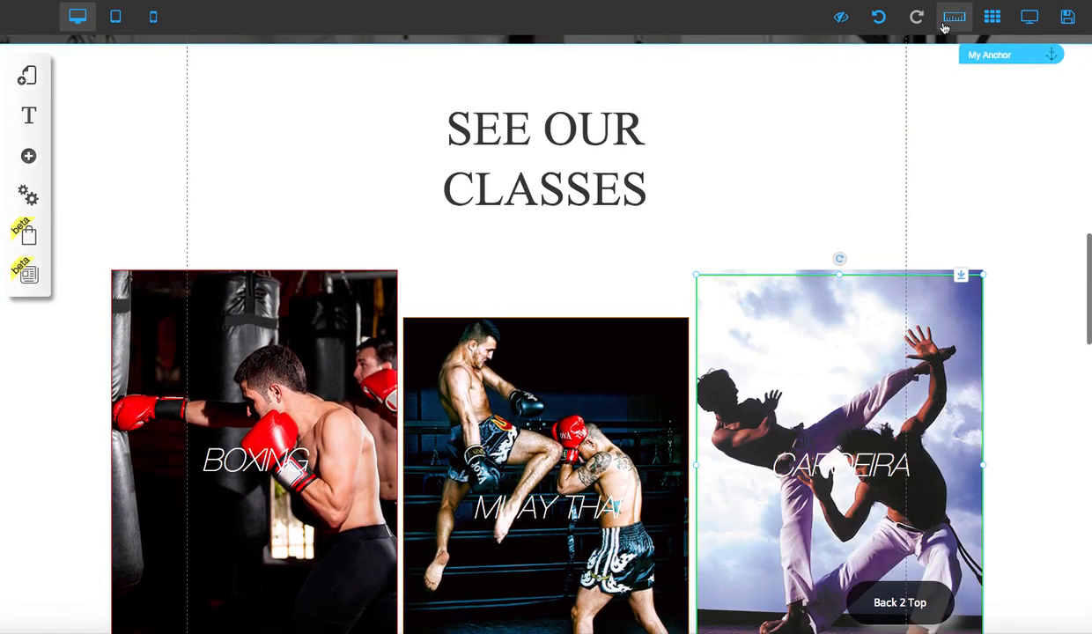
click(882, 21)
scroll(785, 168, down, 1)
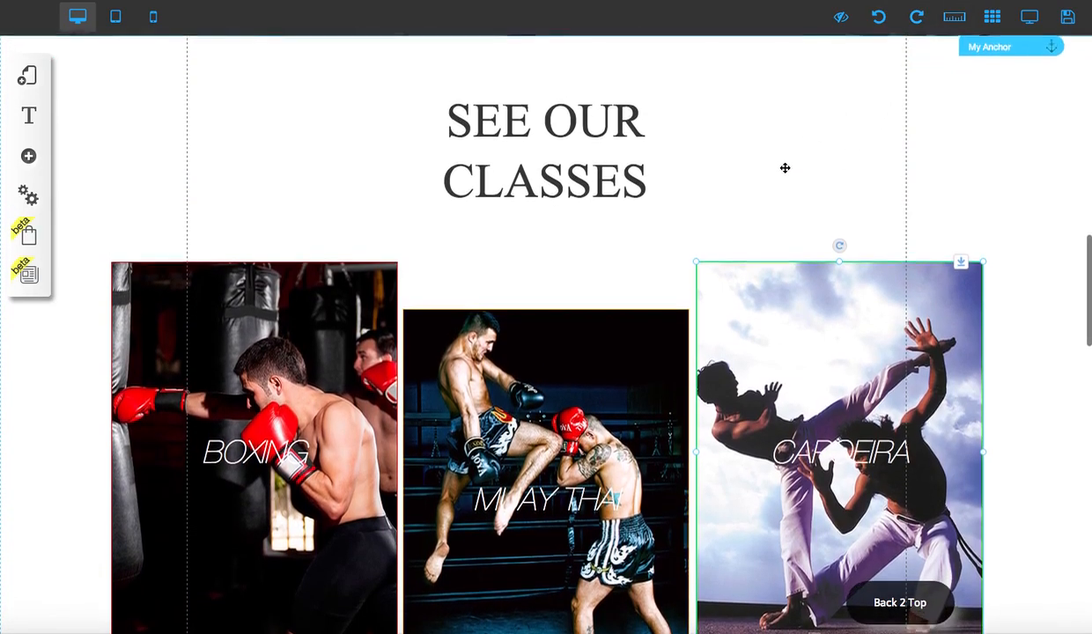
- Rename the anchor at the start of the SEE OUR CLASSES section as Classes
scroll(785, 168, up, 1)
click(995, 56)
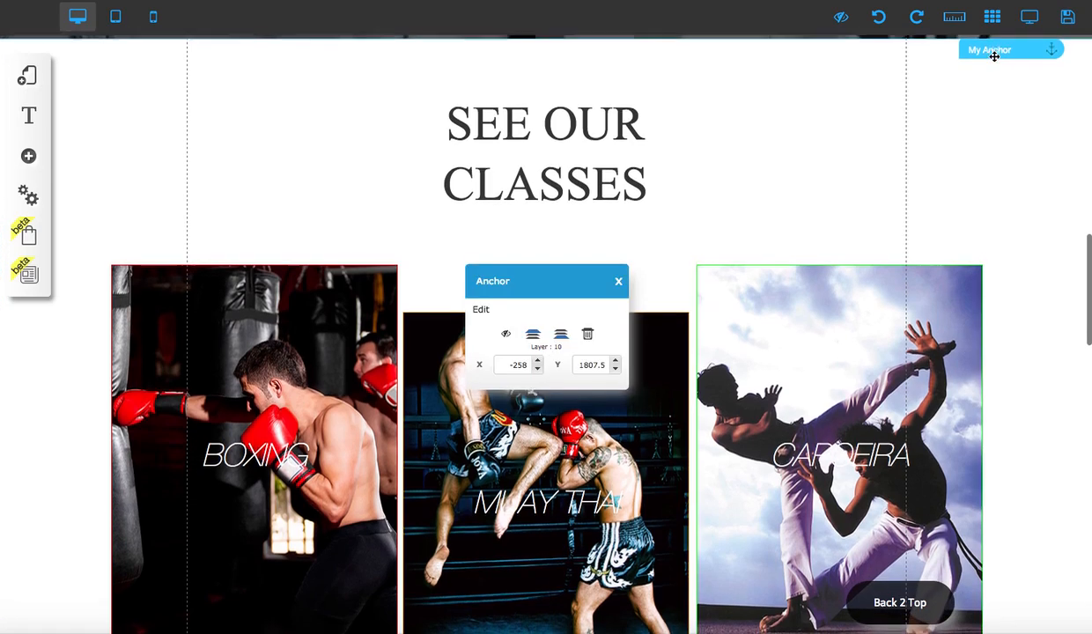
click(541, 314)
drag(540, 329, 439, 330)
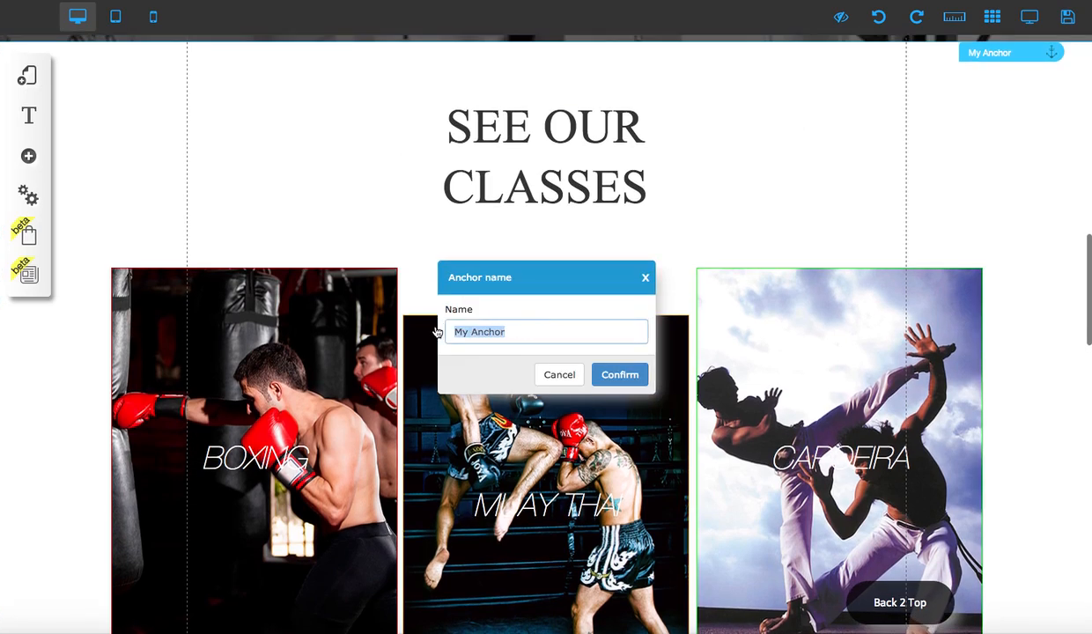
text(c)
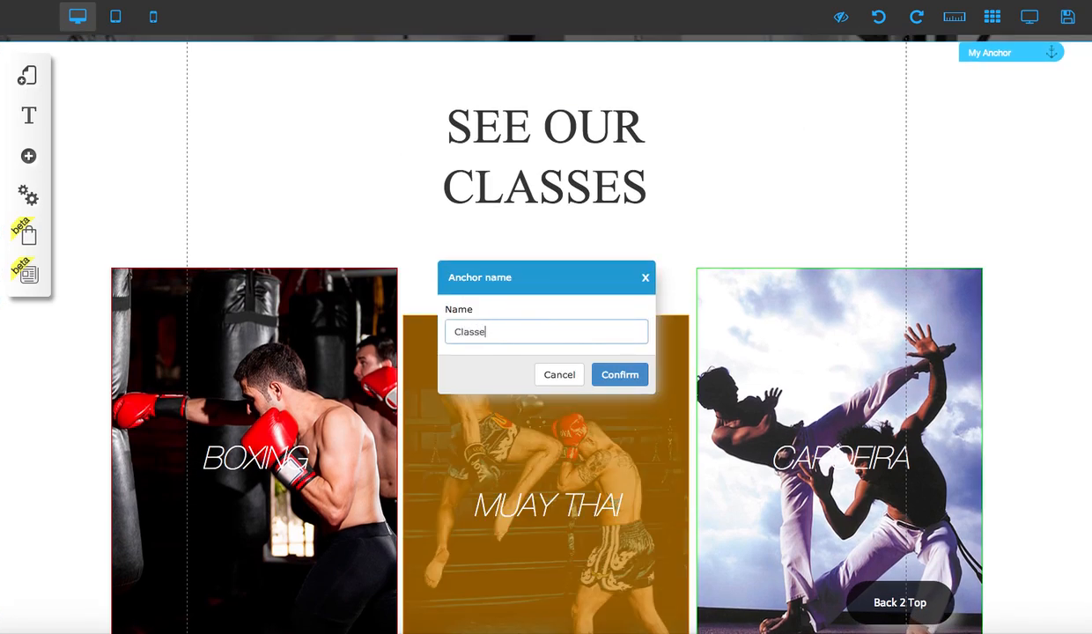
click(620, 374)
- Move the next unnamed anchor from the hero section down the page to just above the ABOUT COACH heading
scroll(754, 222, up, 6)
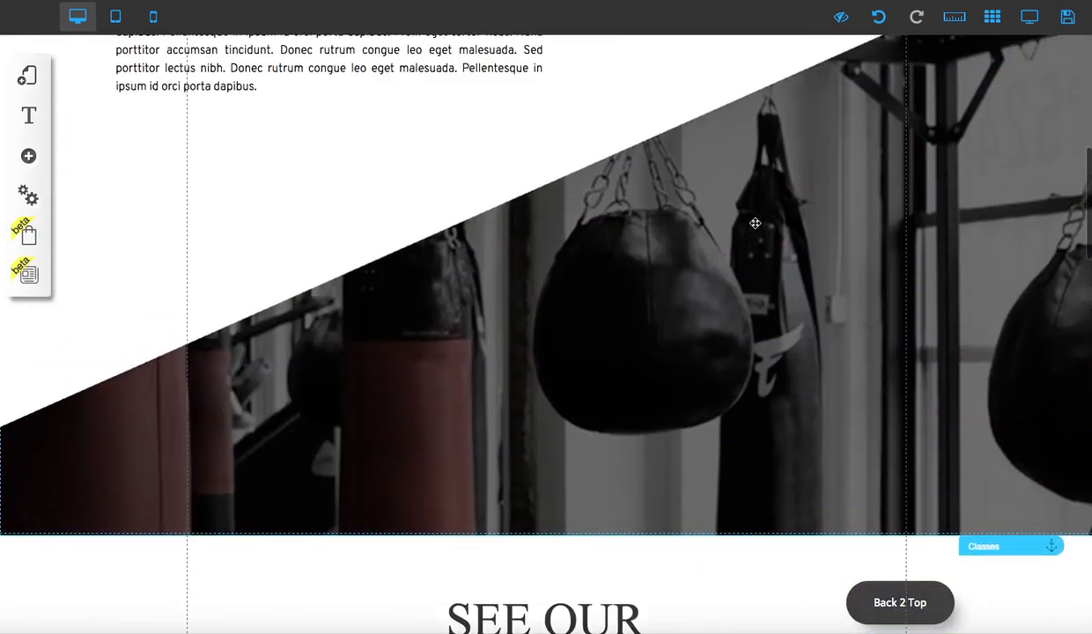
scroll(824, 222, up, 3)
scroll(981, 302, up, 5)
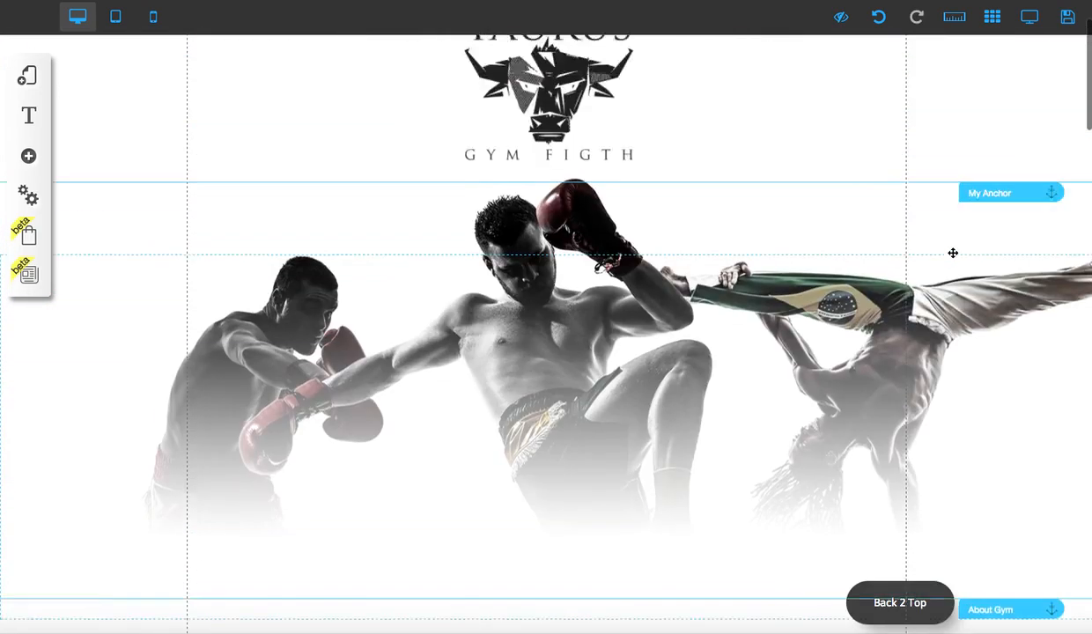
mouse_move(987, 302)
mouse_down()
mouse_move(996, 497)
mouse_move(976, 573)
mouse_move(977, 628)
mouse_move(978, 609)
mouse_up()
scroll(963, 522, down, 4)
scroll(964, 522, down, 2)
mouse_move(1004, 192)
mouse_down()
mouse_move(975, 446)
mouse_move(978, 563)
mouse_up()
scroll(944, 510, down, 6)
mouse_move(1024, 85)
mouse_down()
mouse_move(1013, 386)
mouse_move(990, 532)
mouse_up()
scroll(985, 485, down, 5)
drag(1022, 199, 1024, 558)
scroll(1000, 498, down, 5)
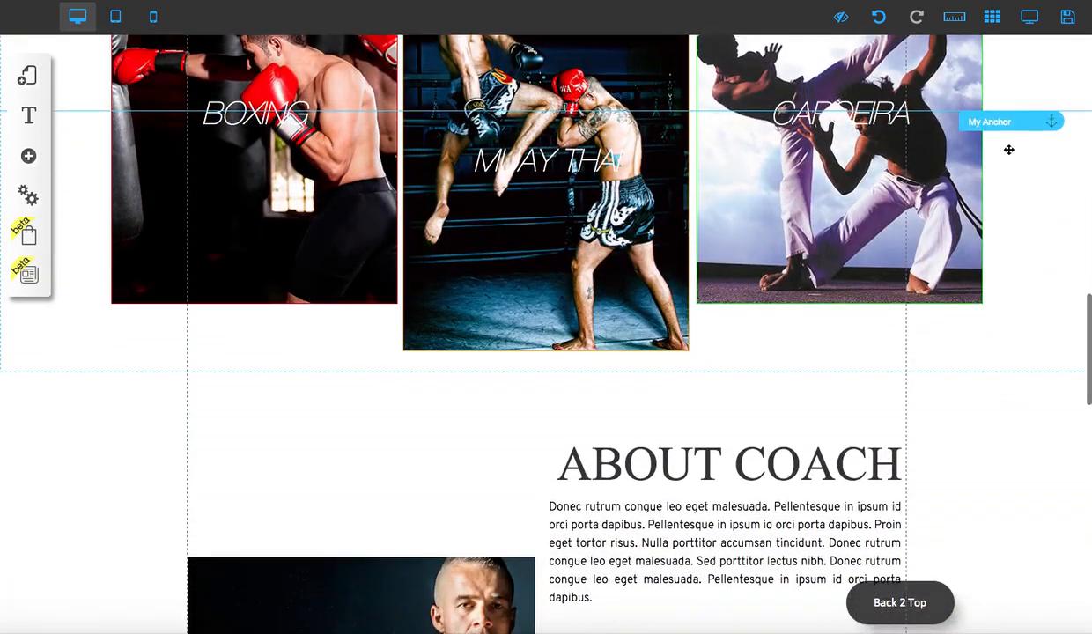
drag(972, 118, 968, 444)
scroll(972, 505, down, 1)
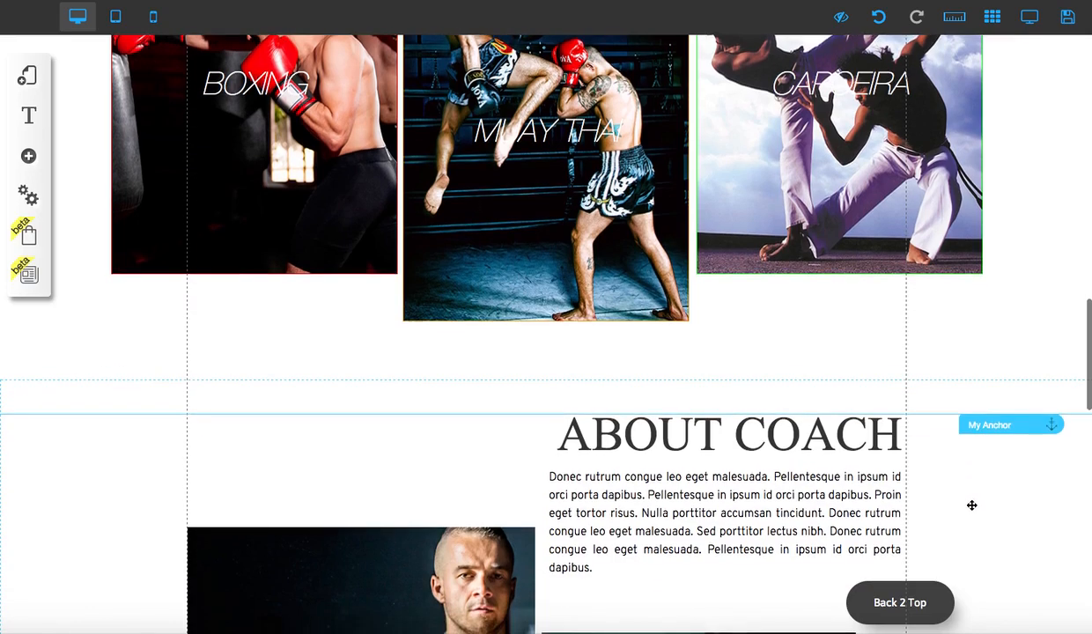
scroll(972, 506, down, 5)
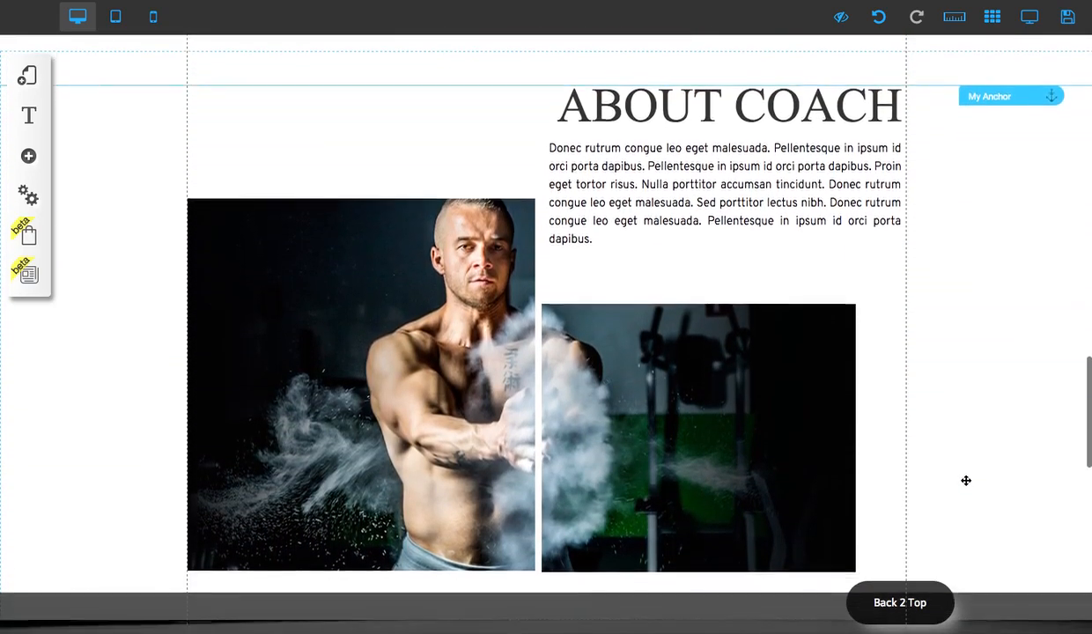
drag(1005, 90, 1005, 44)
- Move the last unnamed anchor from the hero section down the page to the upper edge of the CONTACT US section
scroll(987, 102, up, 15)
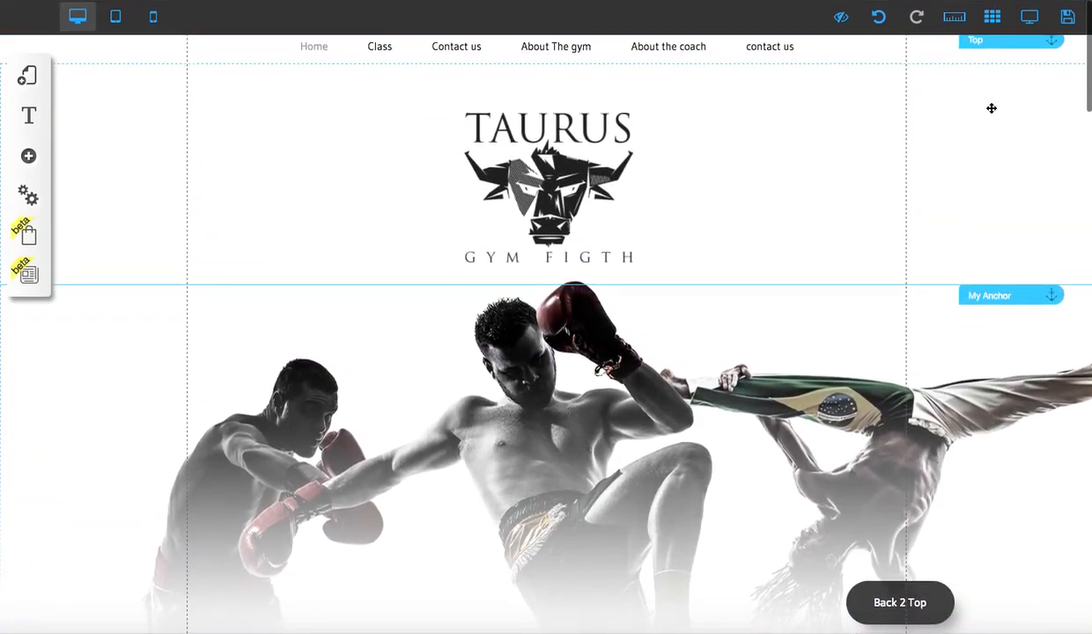
drag(1013, 282, 1024, 530)
scroll(1023, 518, down, 2)
scroll(1023, 518, down, 4)
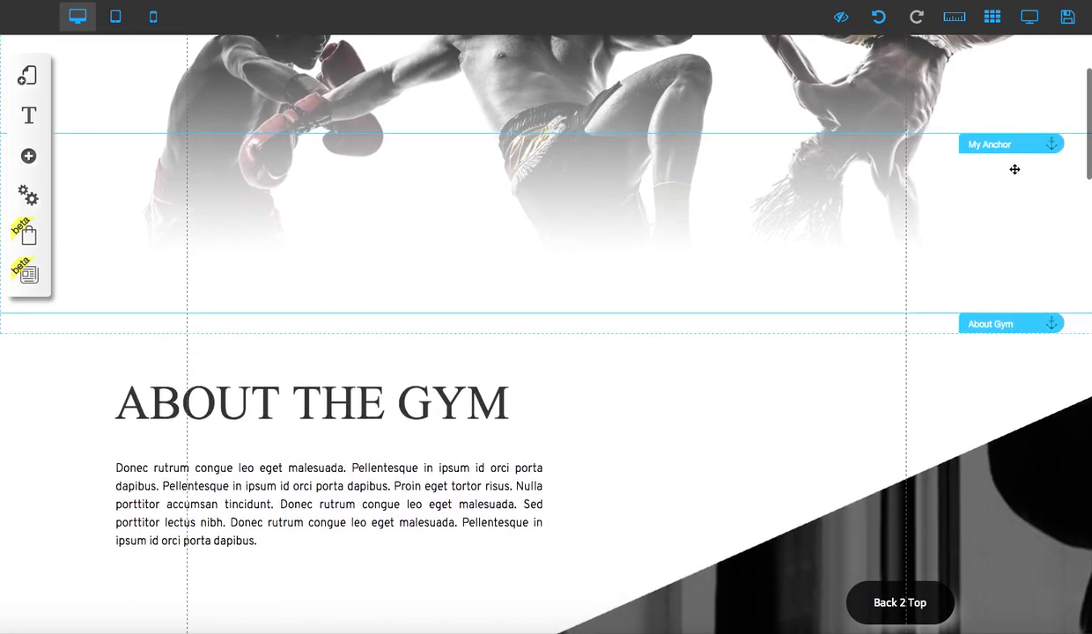
drag(1011, 145, 1010, 596)
scroll(1013, 520, down, 4)
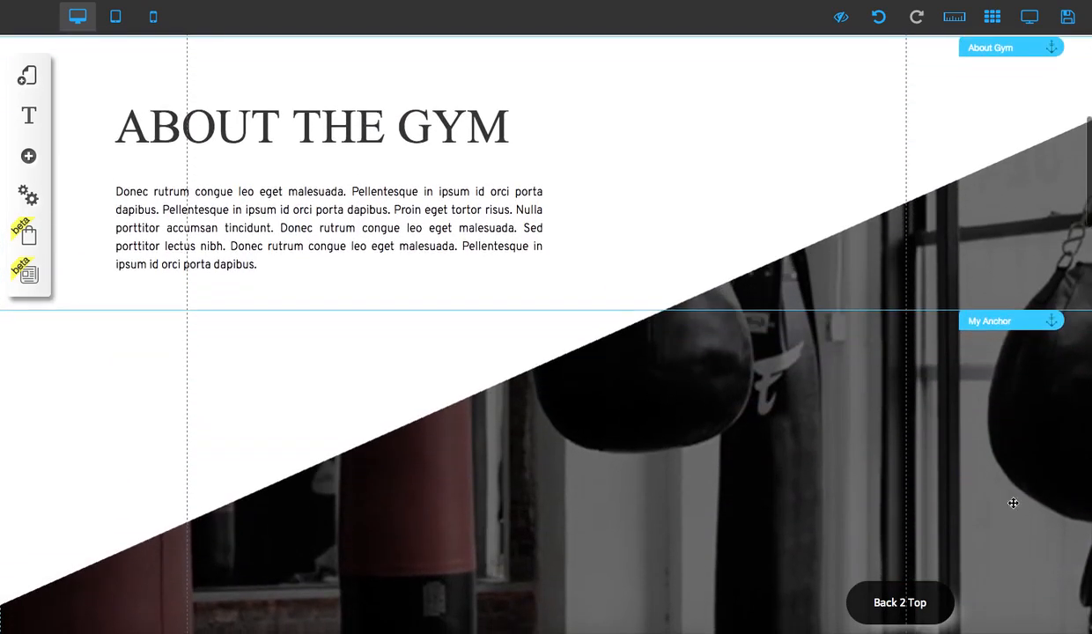
drag(1009, 331, 985, 574)
scroll(1017, 441, down, 4)
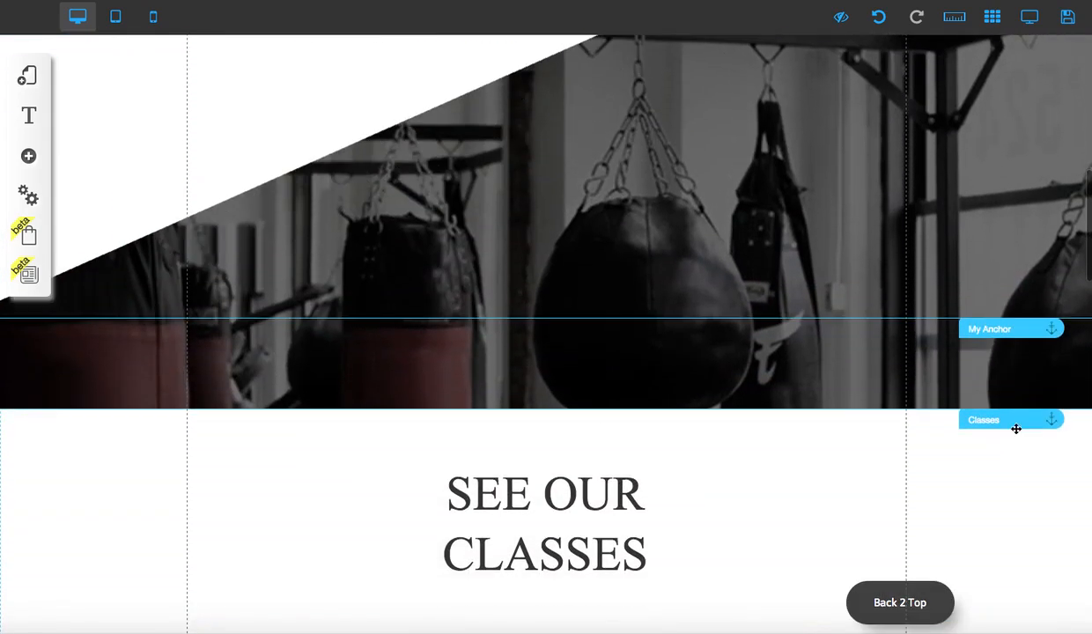
drag(1003, 331, 1002, 603)
scroll(1003, 604, down, 5)
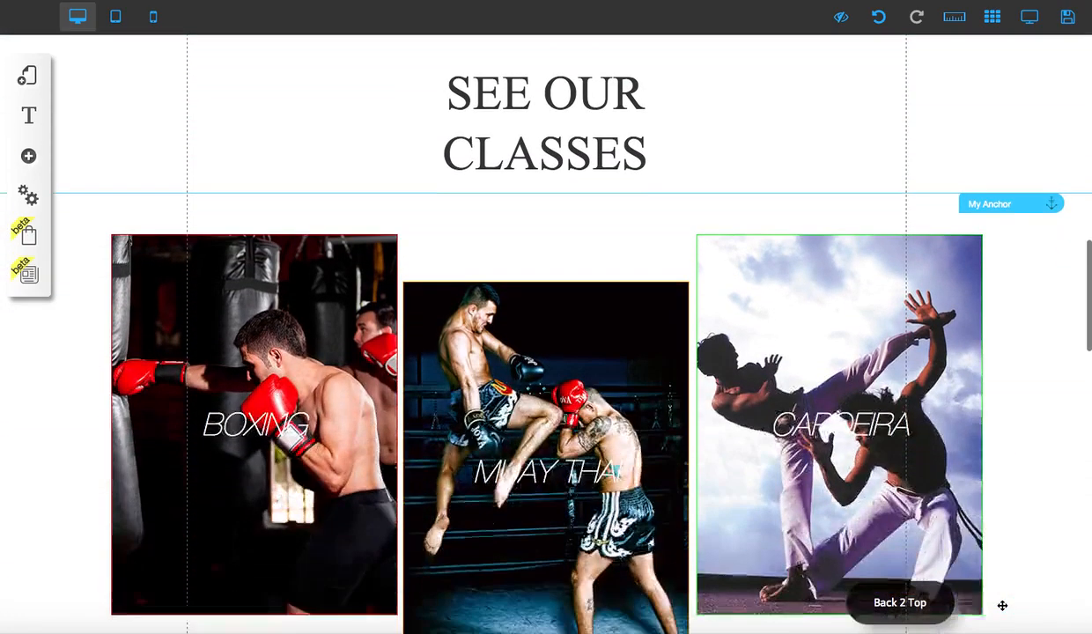
drag(1004, 198, 1007, 603)
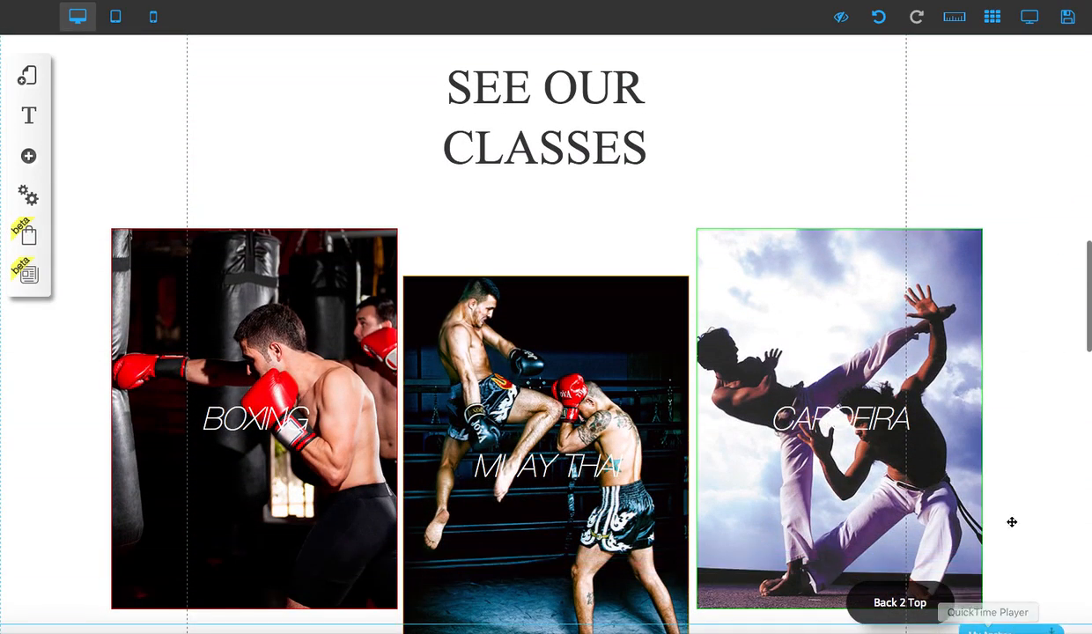
scroll(1013, 520, down, 4)
mouse_move(1017, 268)
mouse_down()
mouse_move(1017, 508)
mouse_move(991, 562)
mouse_up()
scroll(986, 469, down, 5)
drag(1006, 162, 985, 444)
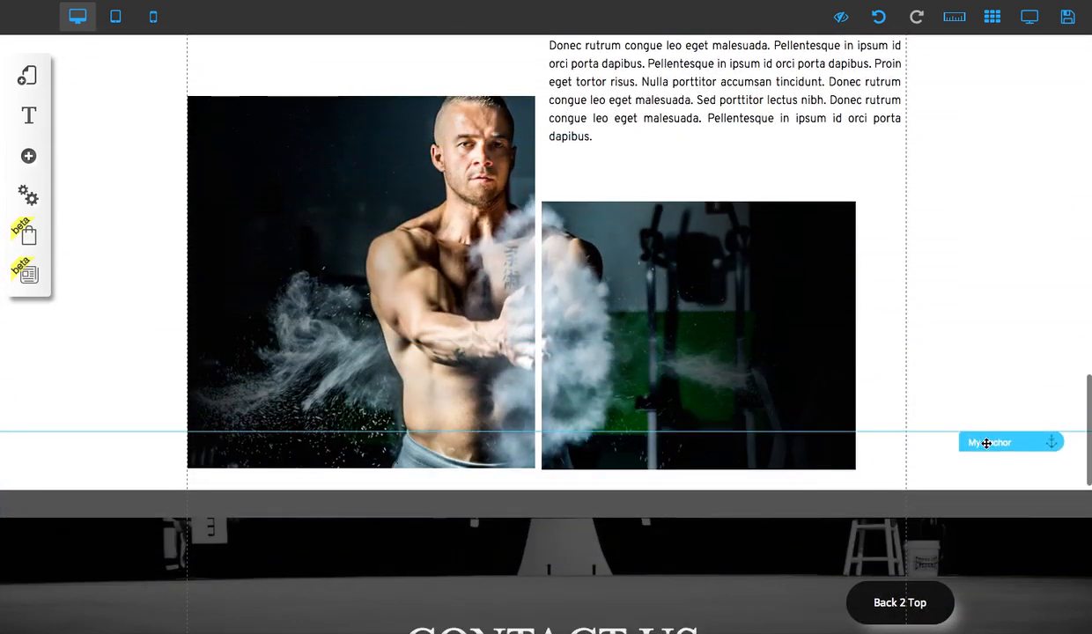
scroll(981, 435, down, 4)
drag(1000, 99, 1005, 256)
scroll(988, 290, down, 2)
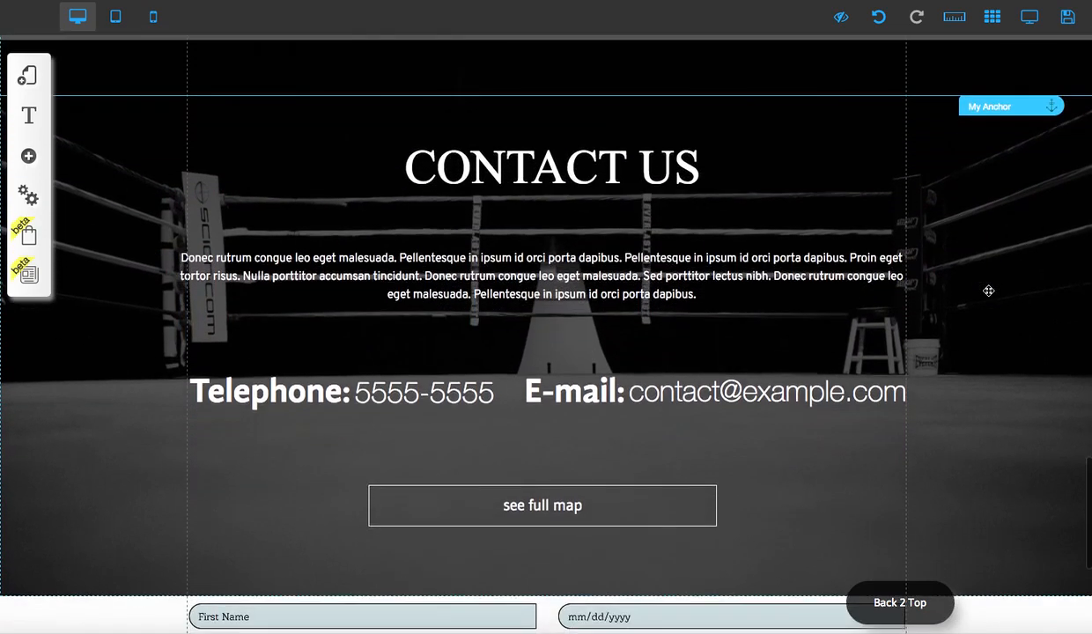
scroll(995, 288, down, 1)
scroll(995, 287, up, 1)
scroll(995, 287, down, 1)
scroll(995, 288, down, 1)
scroll(994, 288, up, 1)
mouse_move(974, 103)
mouse_down()
mouse_move(1006, 87)
mouse_move(1010, 52)
mouse_up()
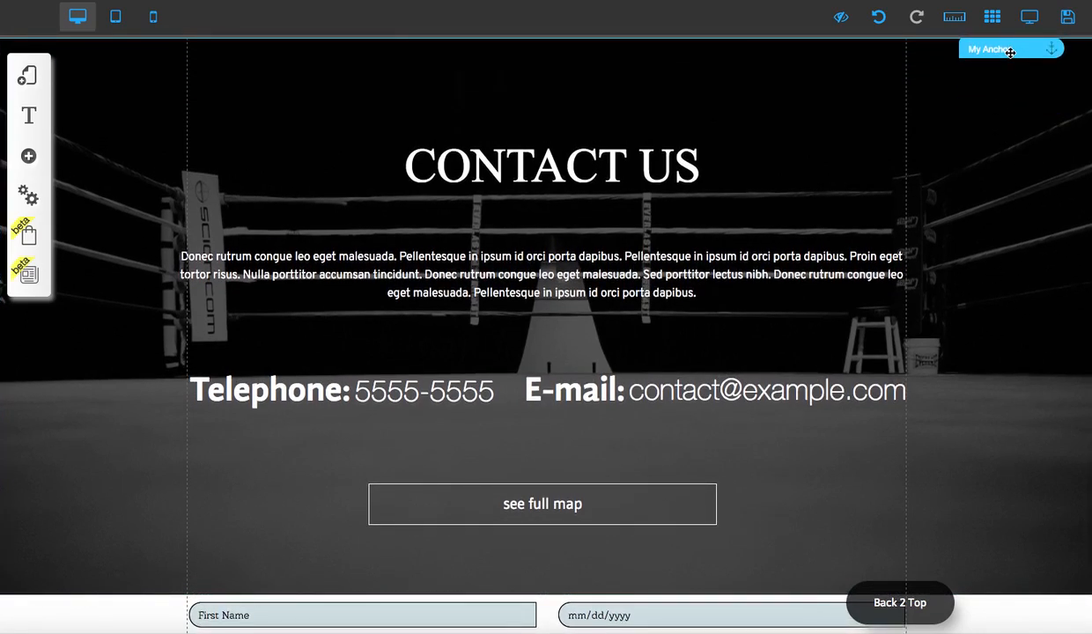
- Rename the anchor at the upper edge of the CONTACT US section as Contact
click(587, 314)
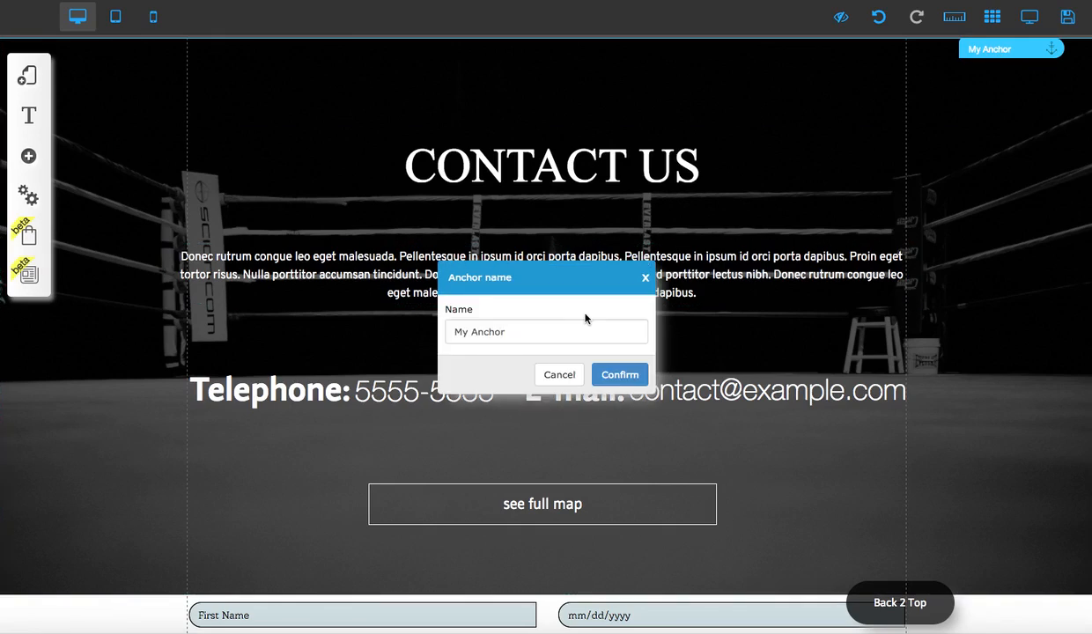
triple_click(578, 331)
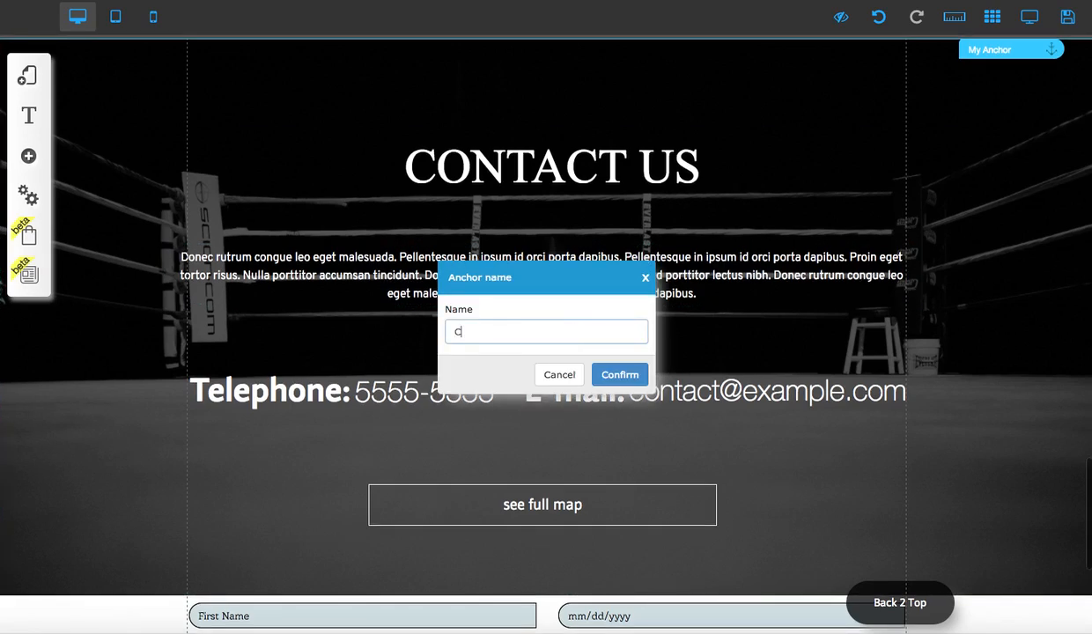
text(Contact)
click(617, 375)
- Rename the anchor above the ABOUT COACH heading as Coach
scroll(748, 368, up, 10)
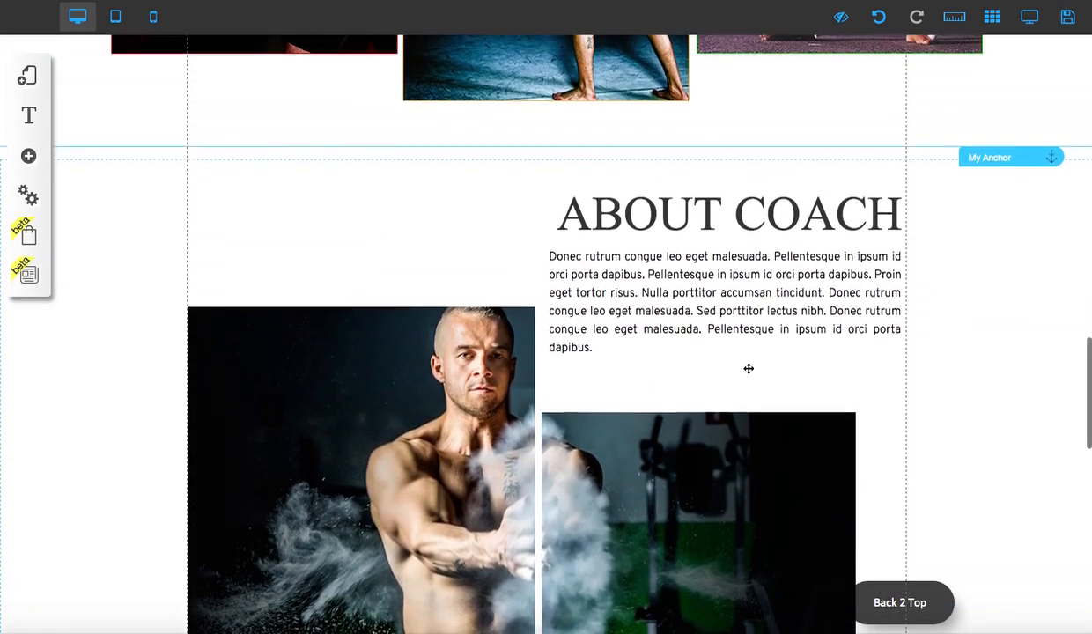
click(981, 175)
click(483, 309)
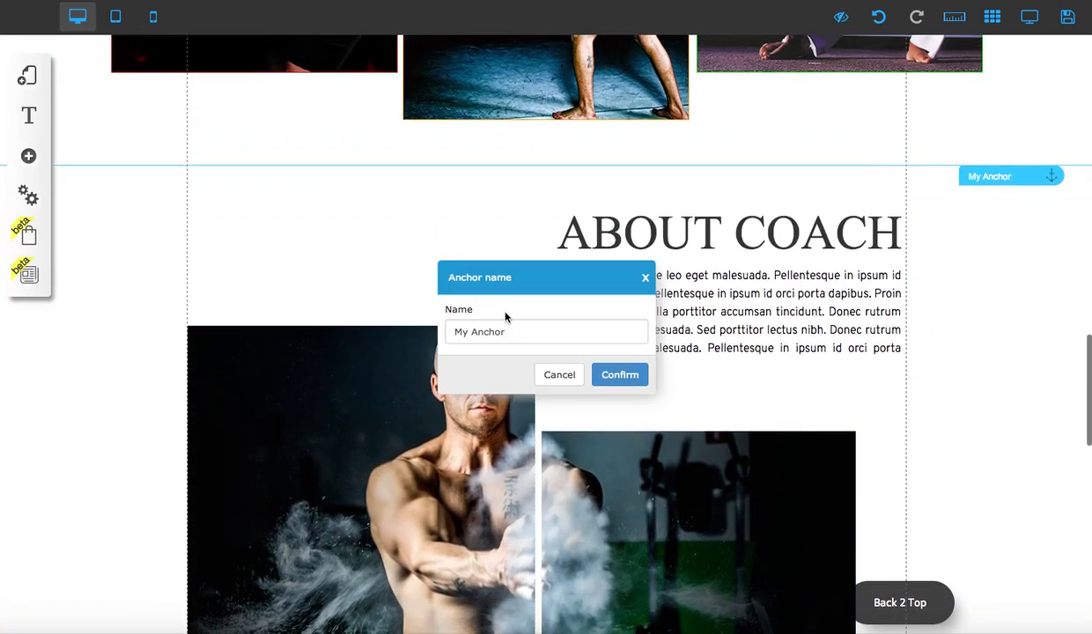
drag(475, 331, 439, 330)
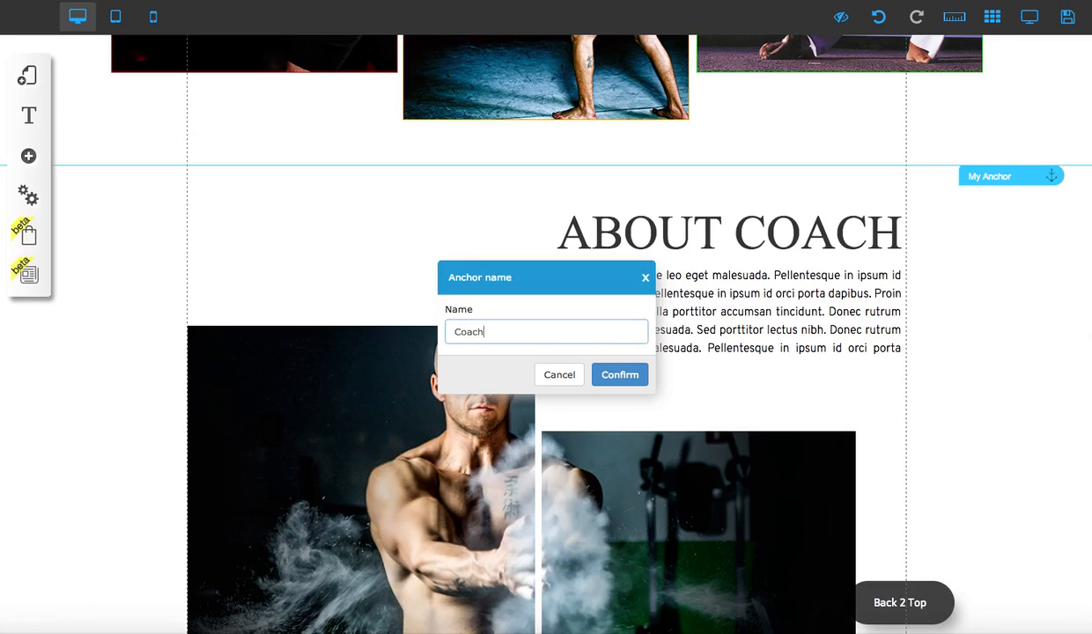
click(625, 377)
- Set the action of the Back 2 Top button to link to the Top anchor
scroll(654, 312, up, 15)
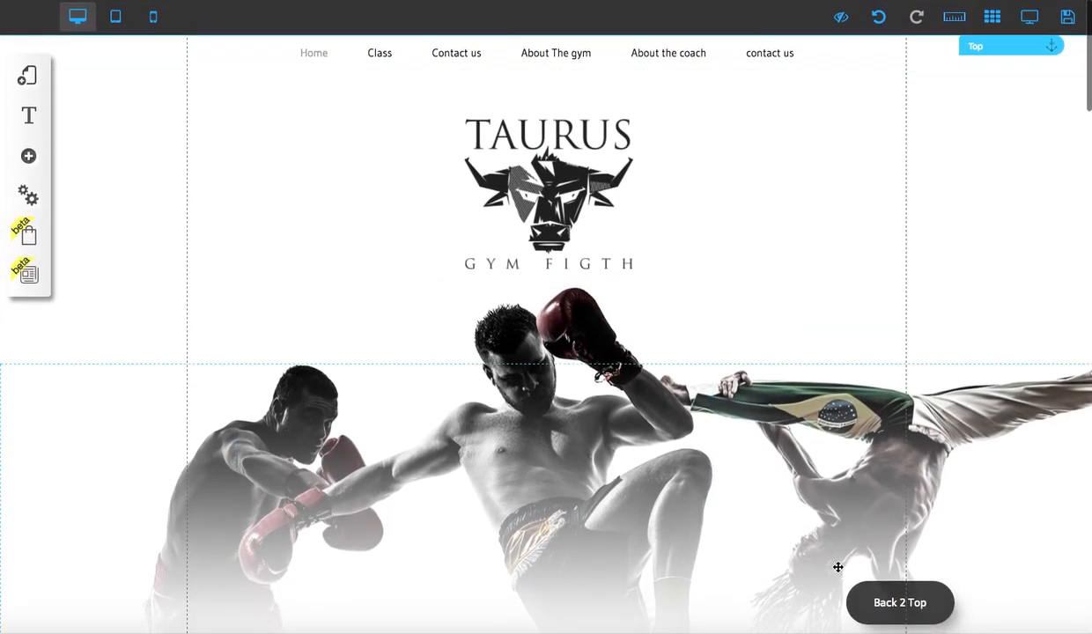
click(883, 604)
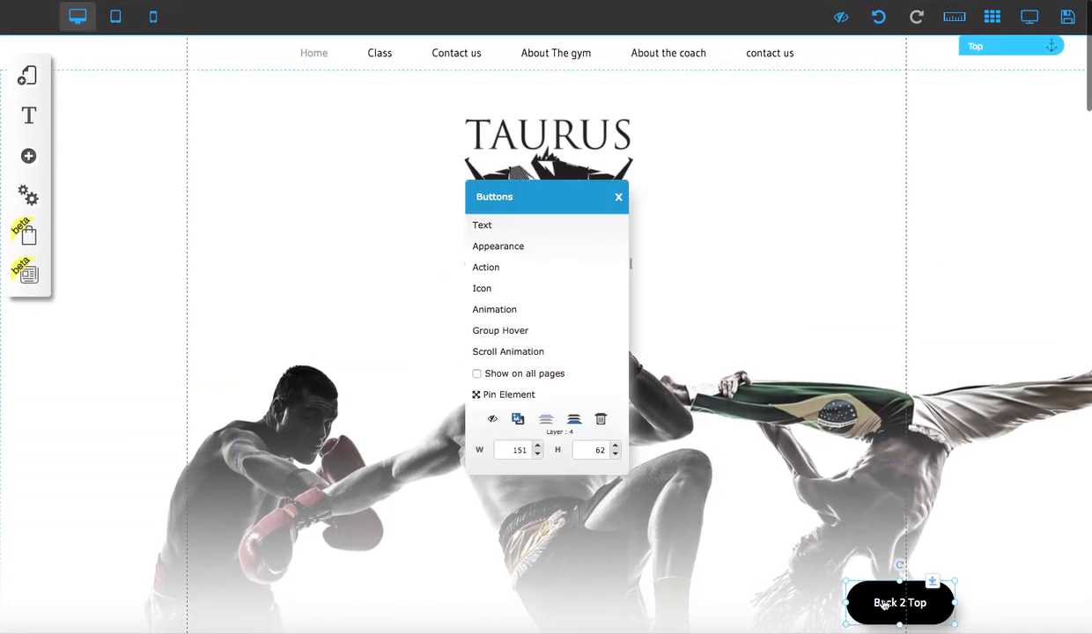
click(525, 265)
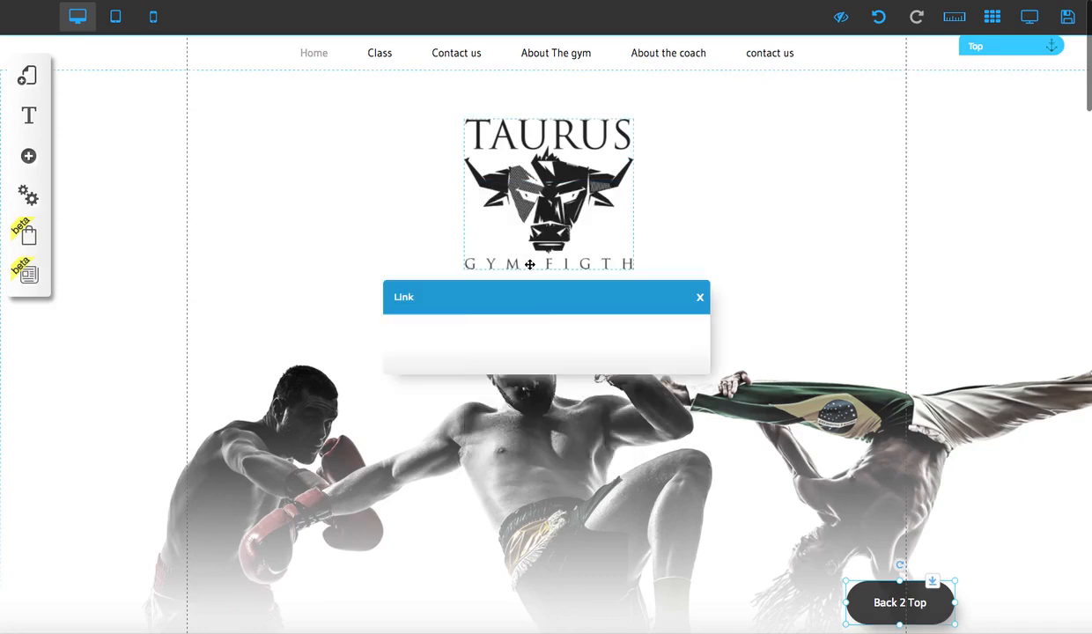
click(471, 429)
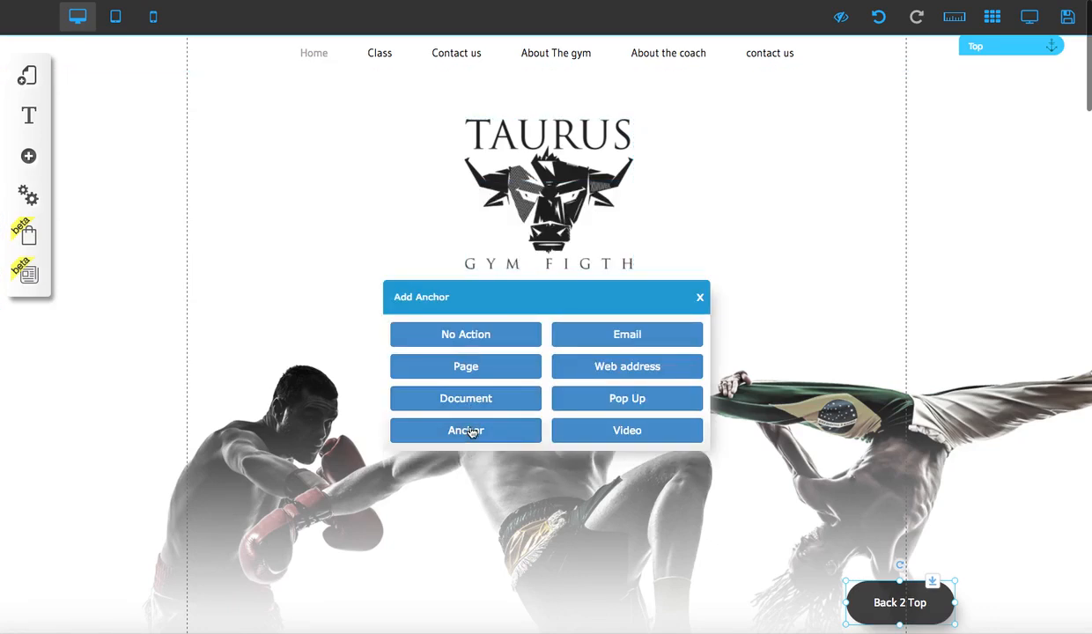
click(410, 574)
click(686, 614)
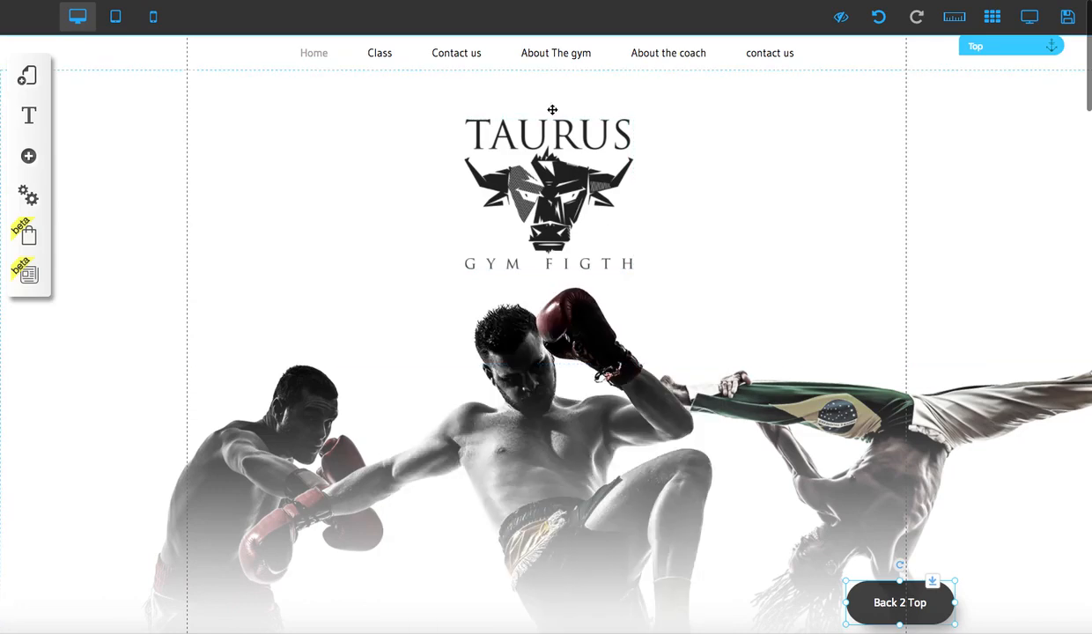
- Open the Menu Default configuration for editing and link its Class item to the Classes anchor
click(377, 55)
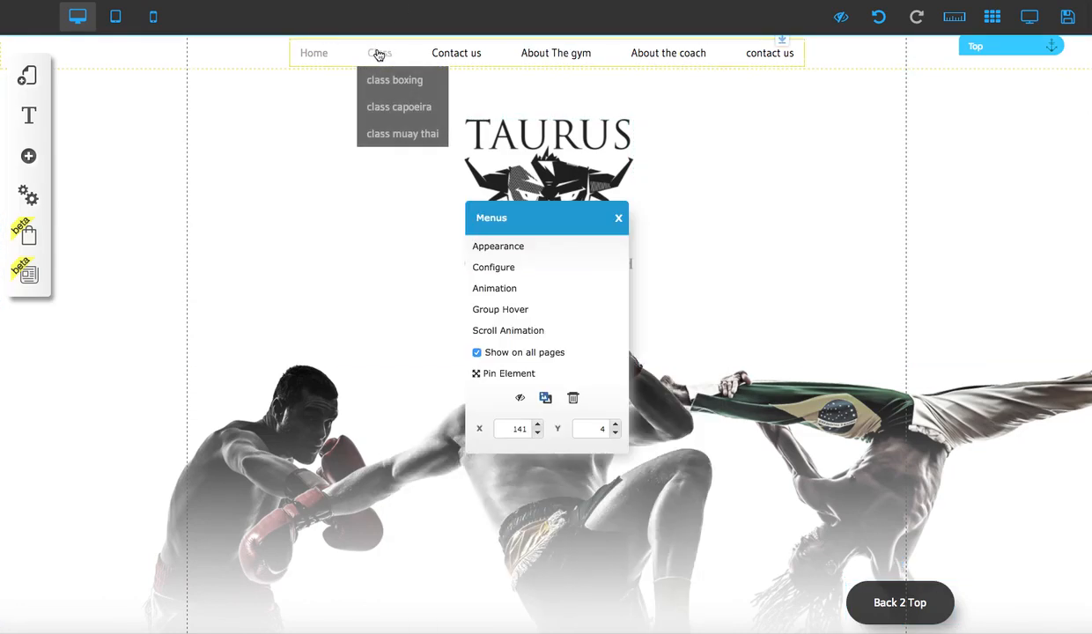
click(520, 269)
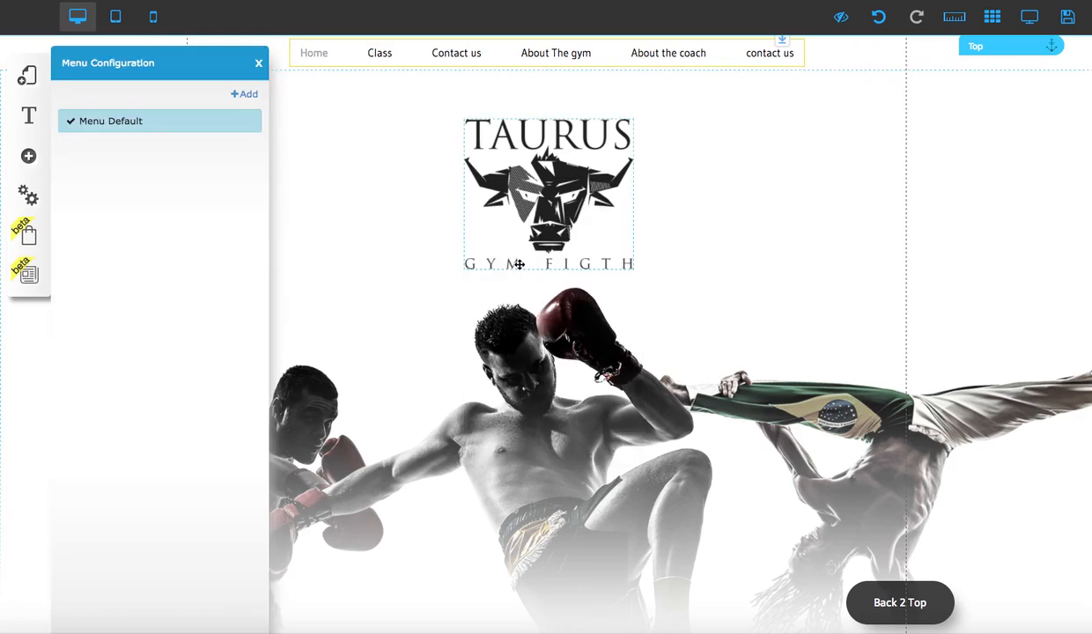
mouse_move(247, 126)
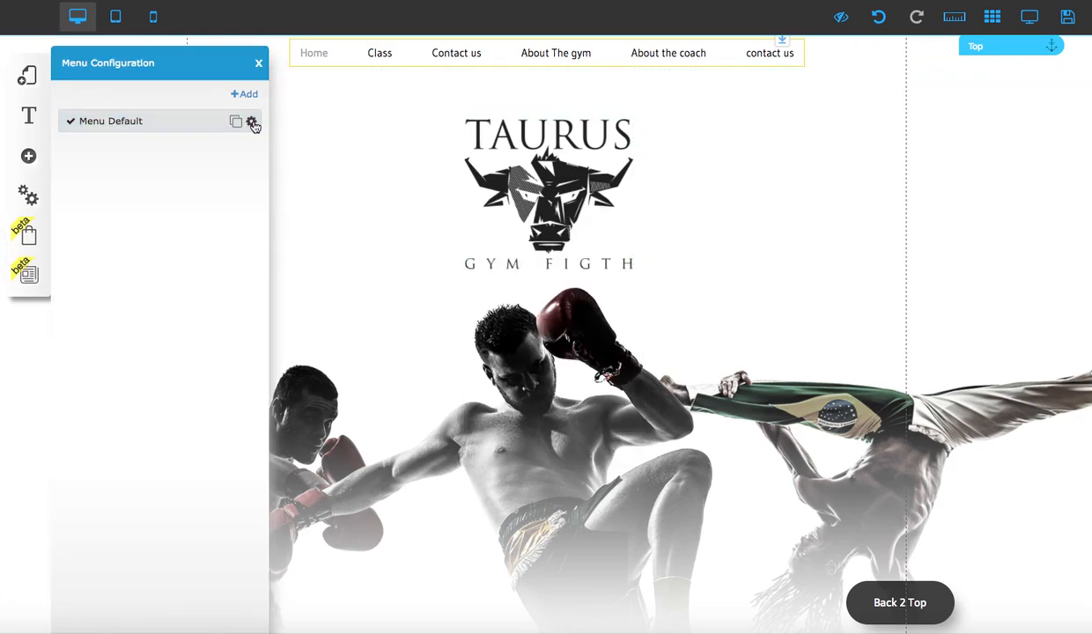
click(252, 123)
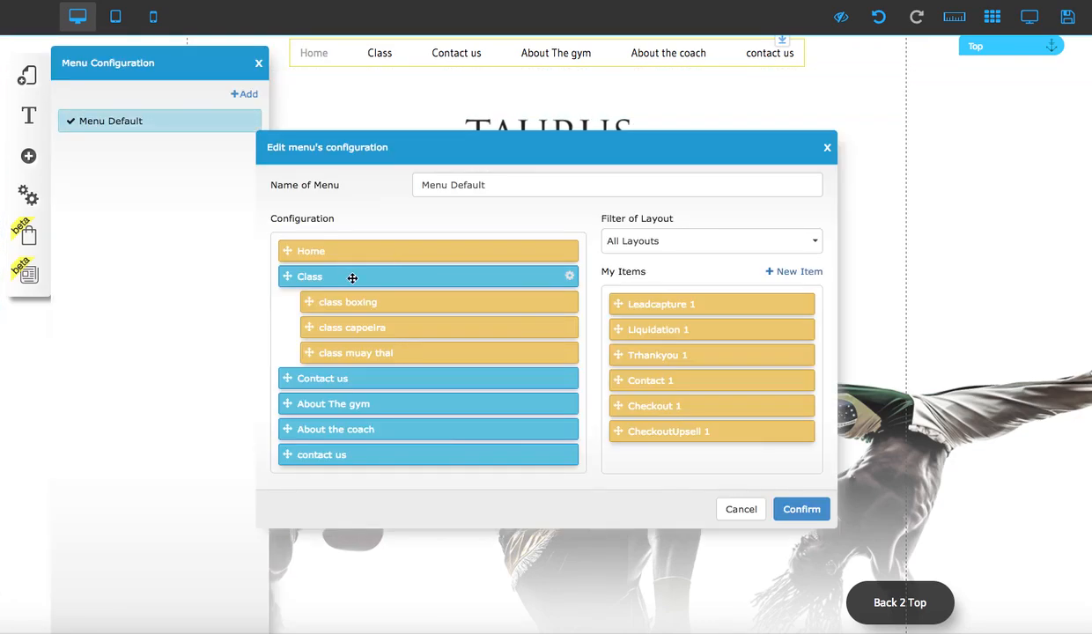
click(570, 278)
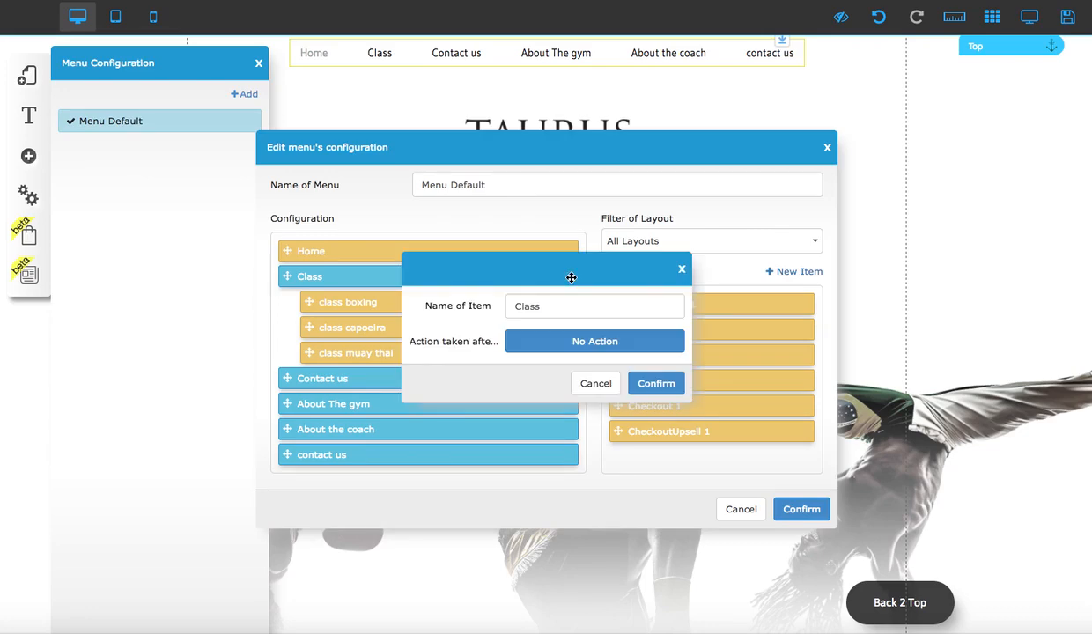
click(607, 343)
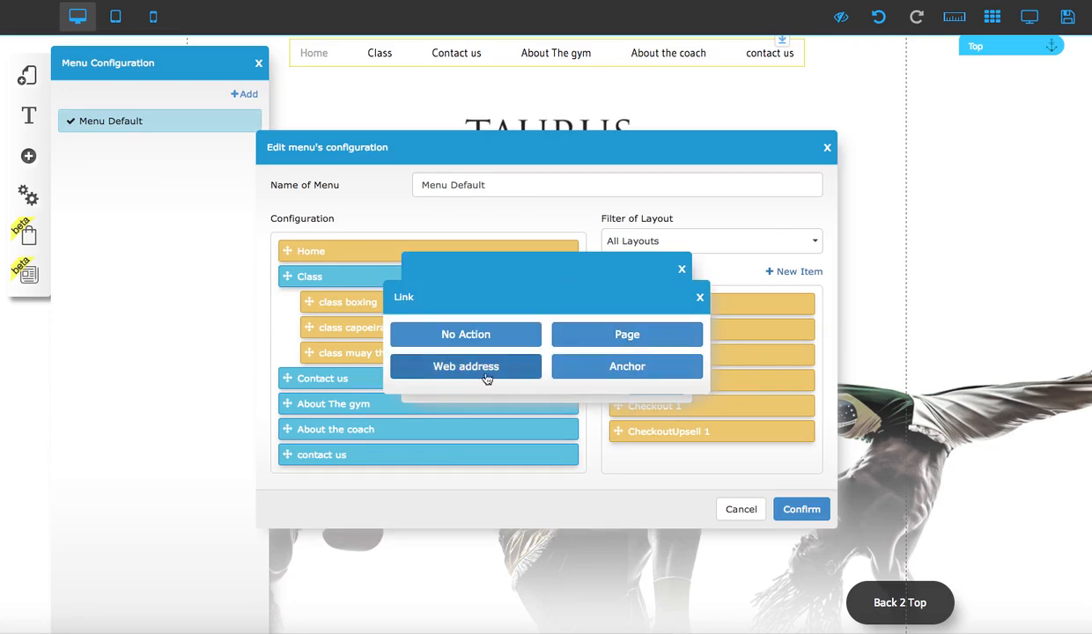
click(643, 370)
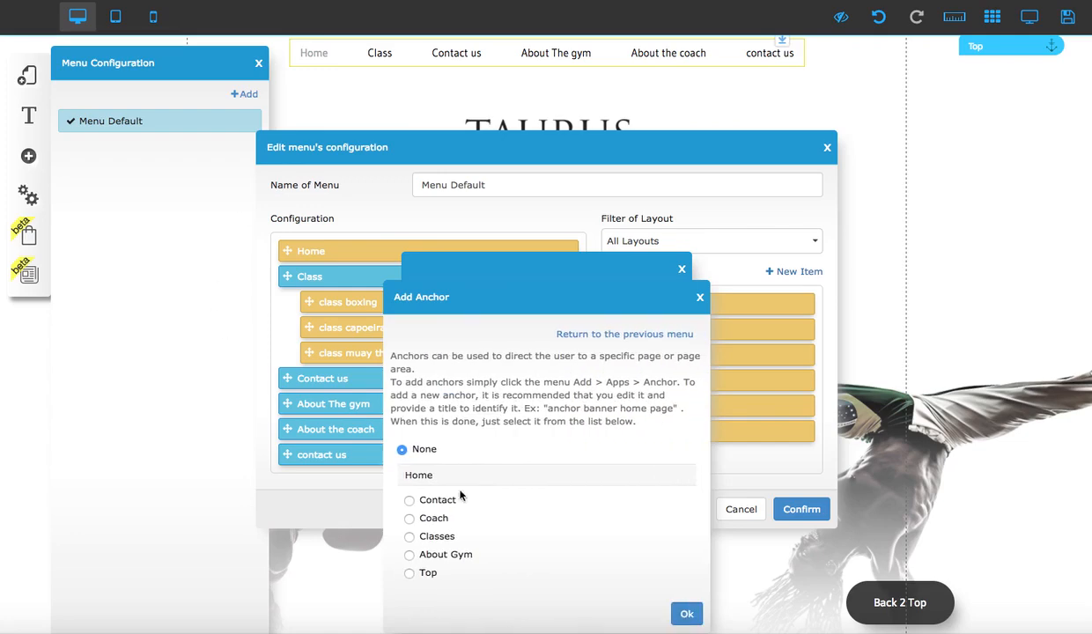
click(410, 537)
click(687, 614)
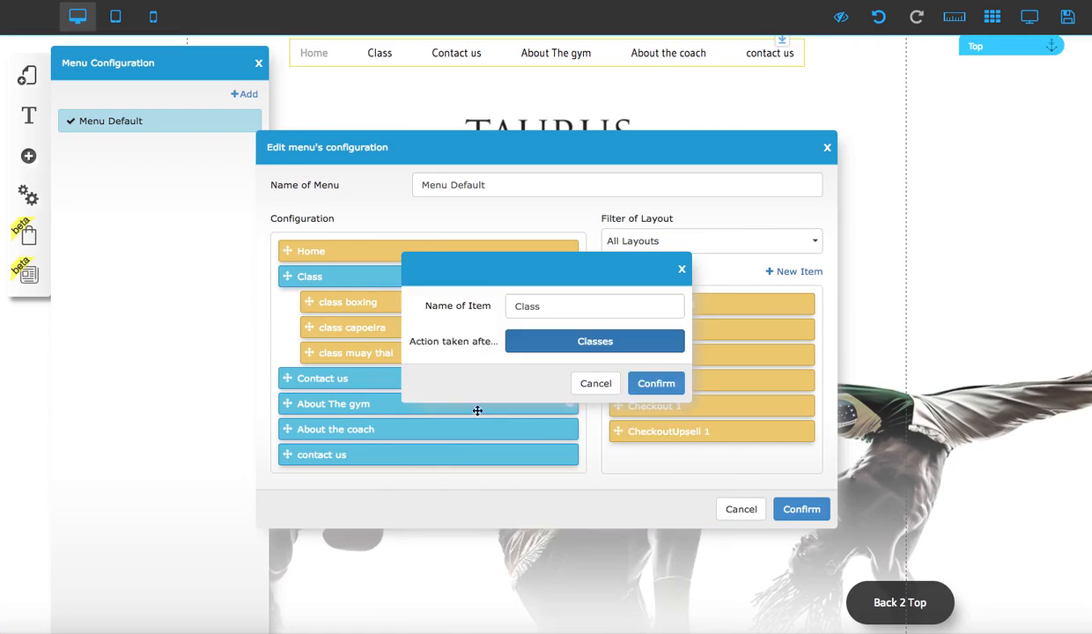
click(655, 382)
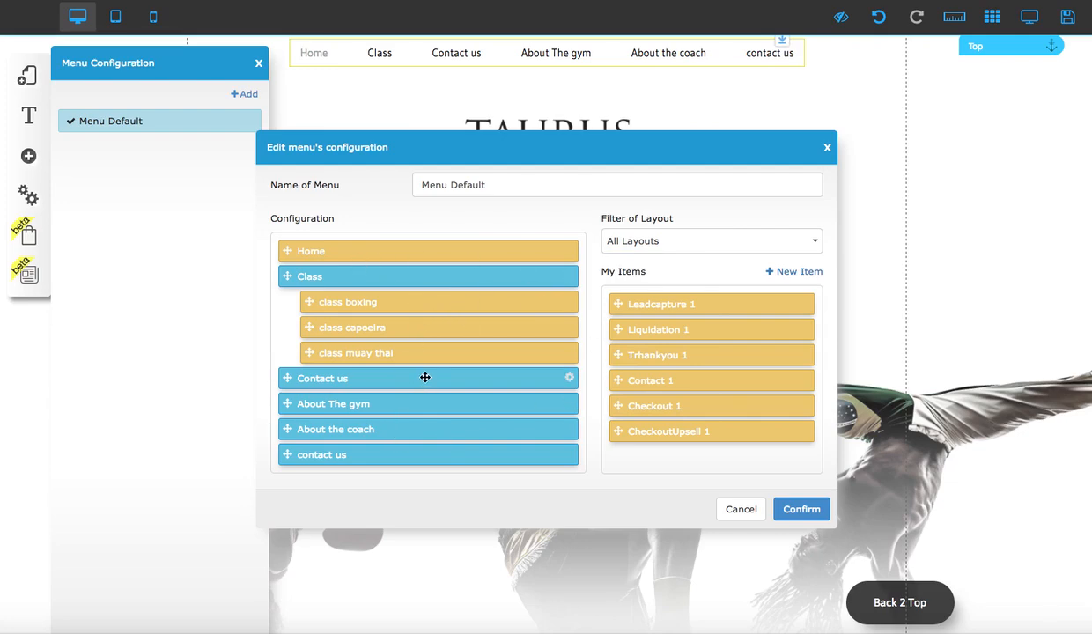
- Set the action of the first Contact us menu item to the Contact anchor
click(570, 379)
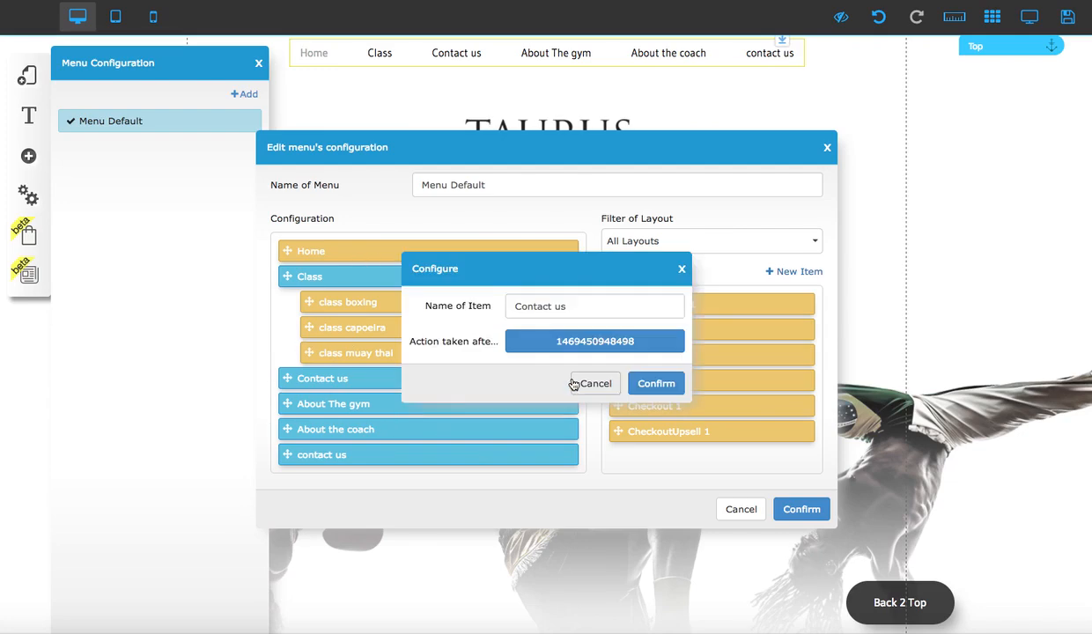
click(583, 336)
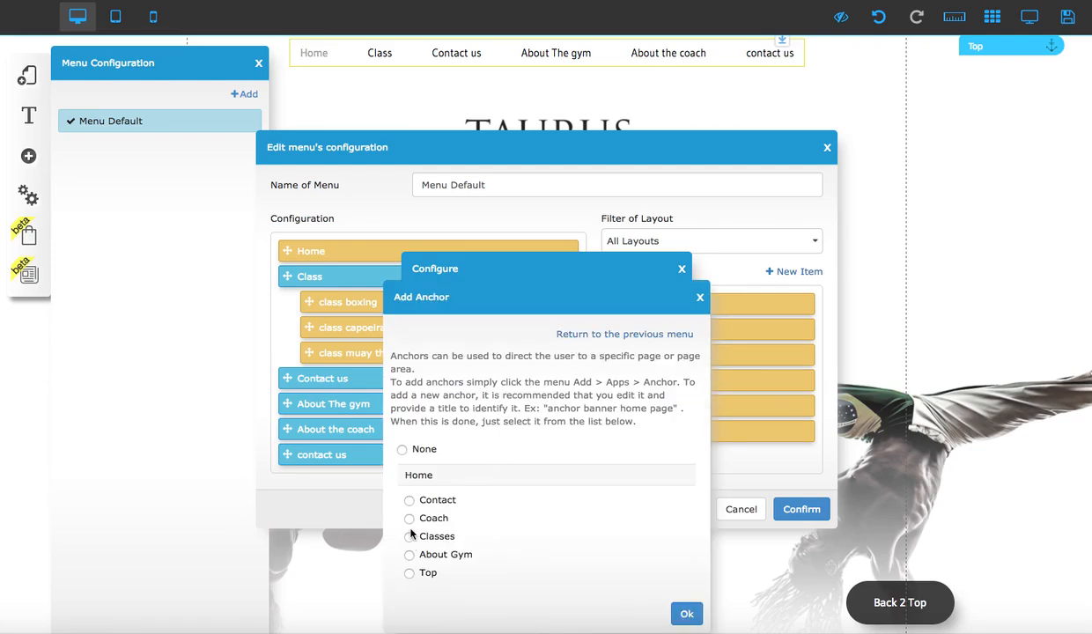
click(408, 500)
click(687, 616)
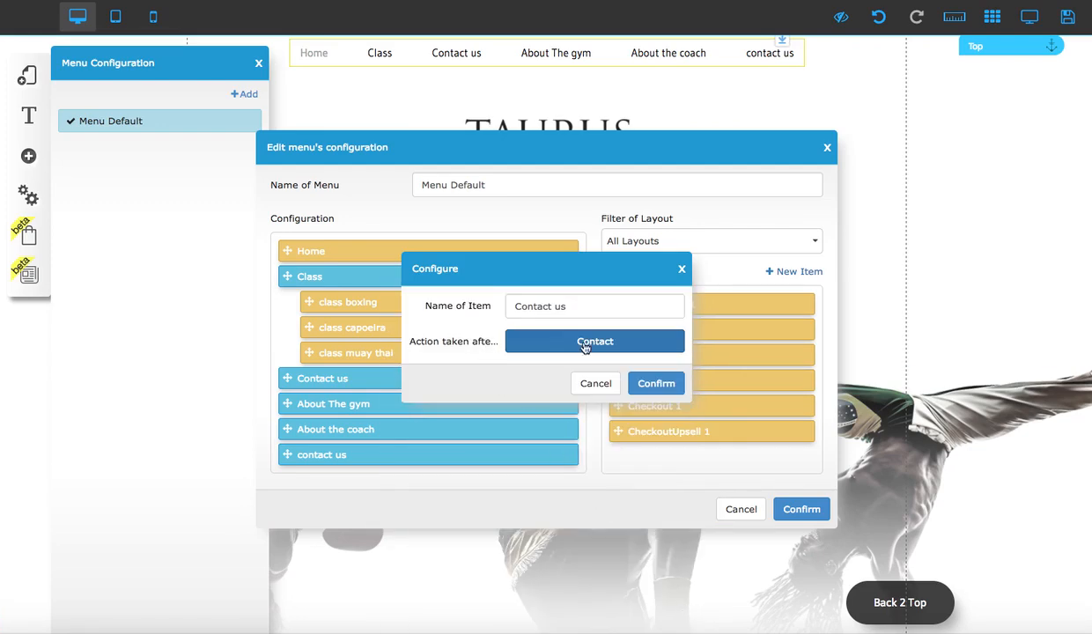
click(632, 373)
- Set the action of the About The gym menu item to the About Gym anchor
click(570, 405)
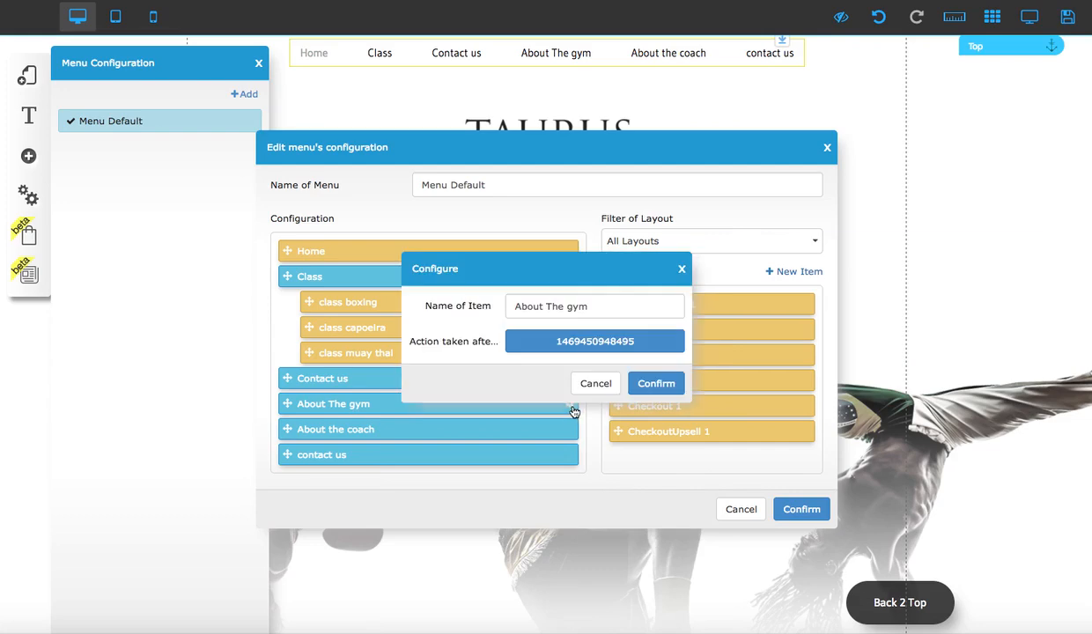
click(586, 332)
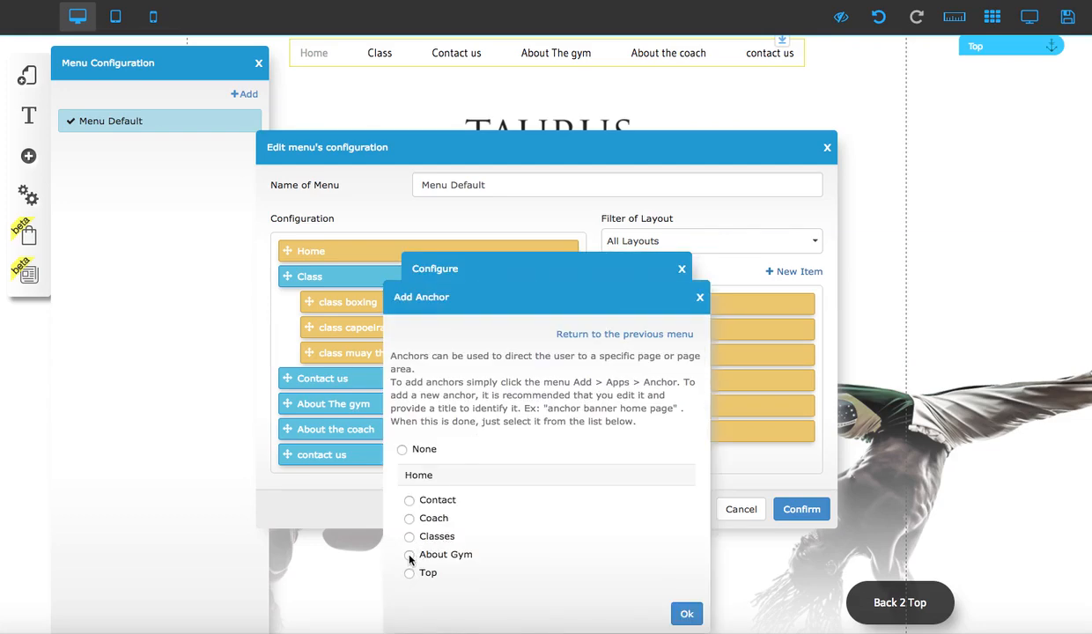
click(686, 615)
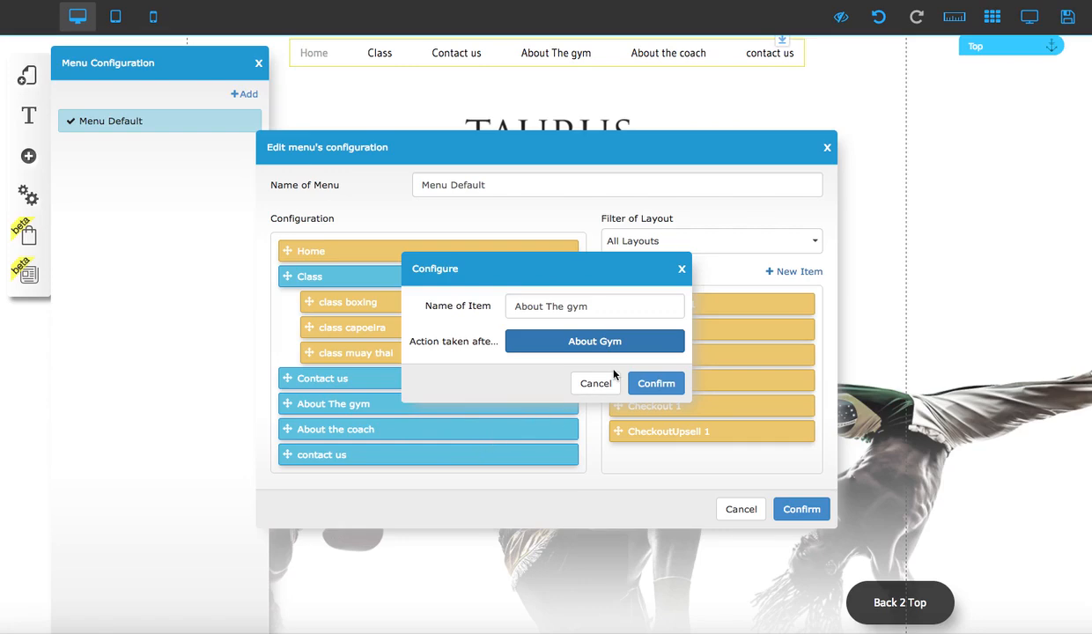
click(656, 384)
- Set the action of the About the coach menu item to the Coach anchor
click(569, 430)
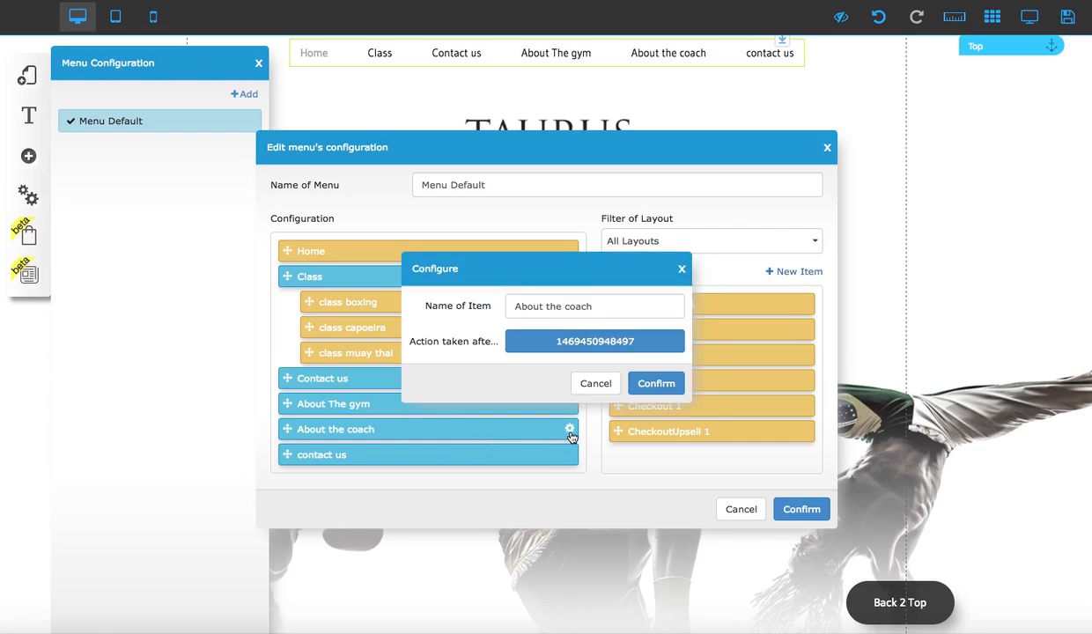
click(575, 342)
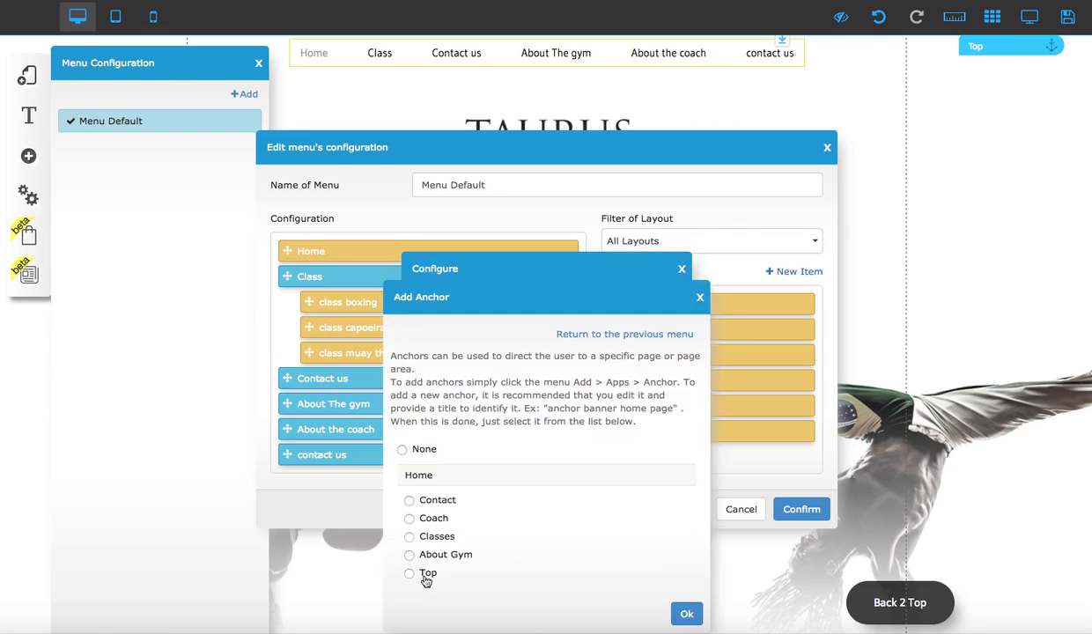
click(409, 518)
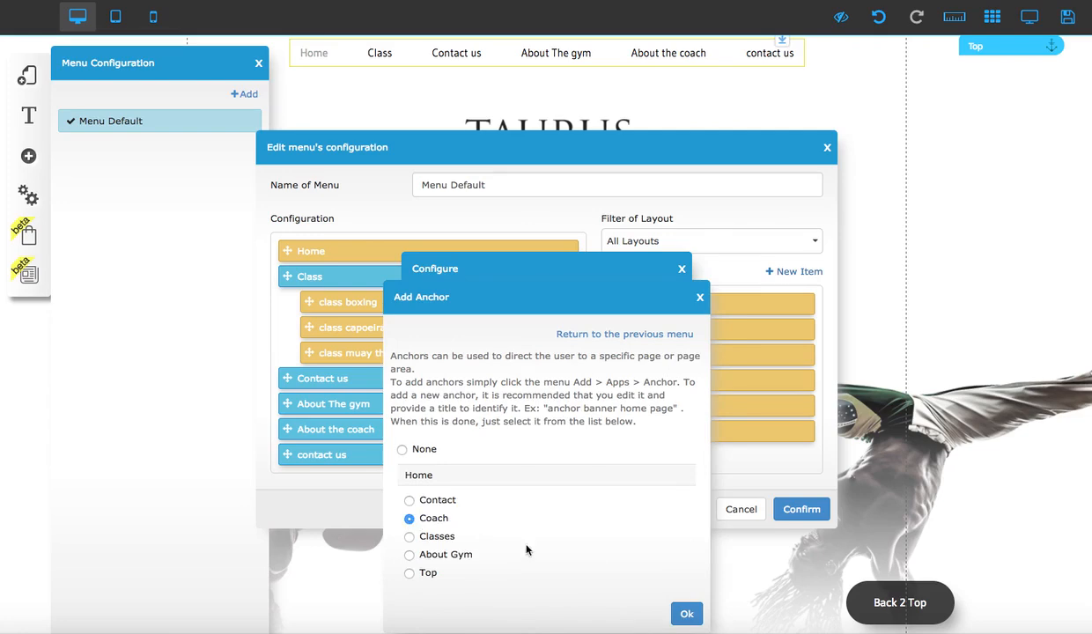
click(687, 614)
click(658, 385)
- Remove the duplicate contact us item from the menu configuration and save all changes to the site
drag(287, 455, 631, 433)
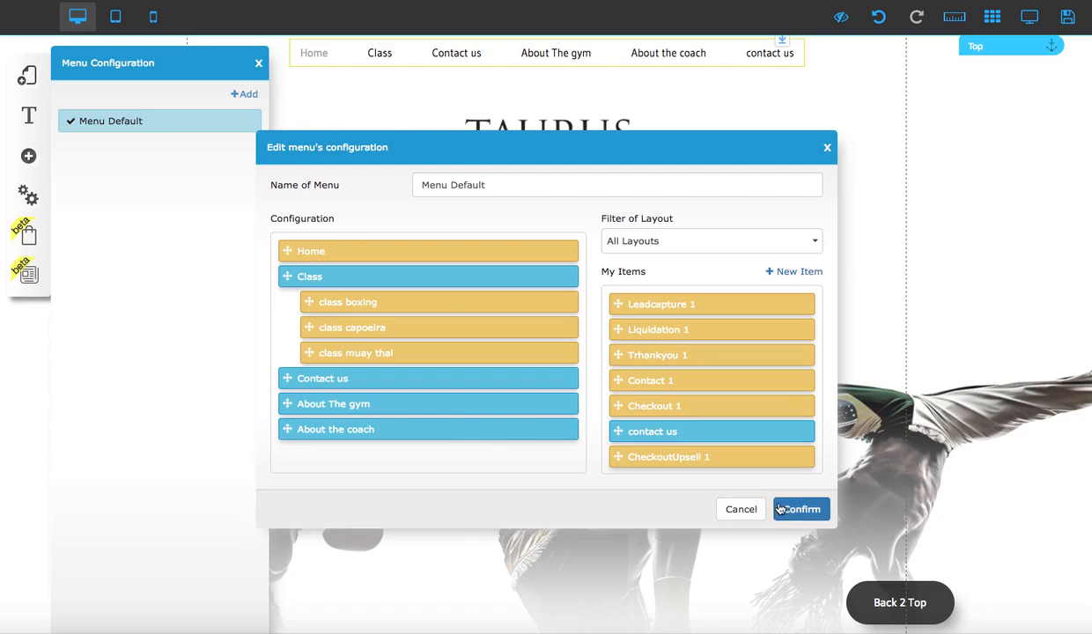
click(793, 509)
click(1068, 10)
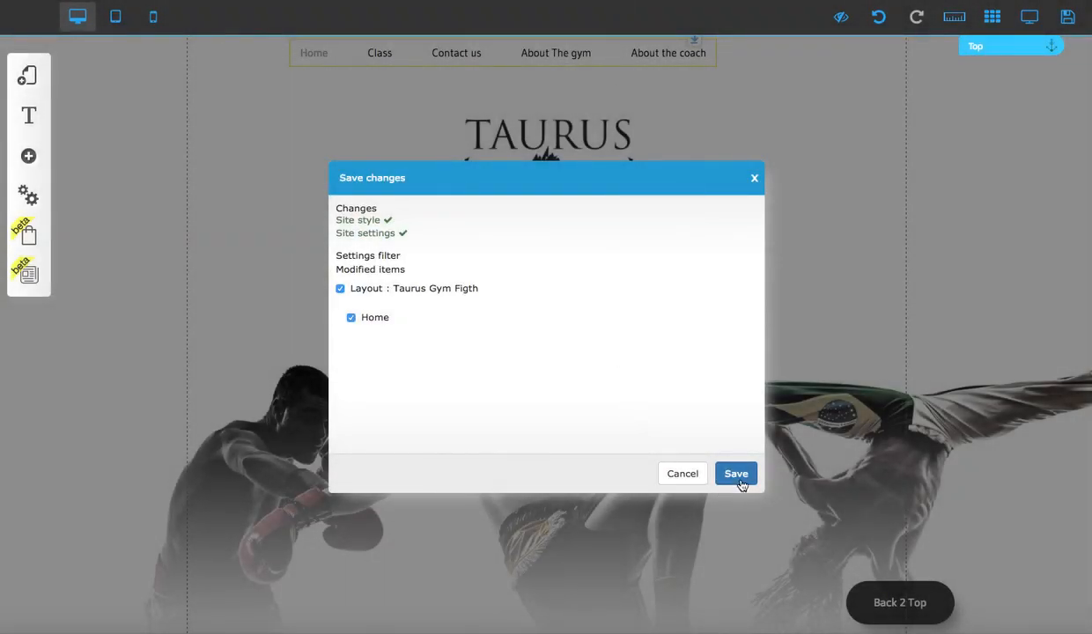
click(738, 478)
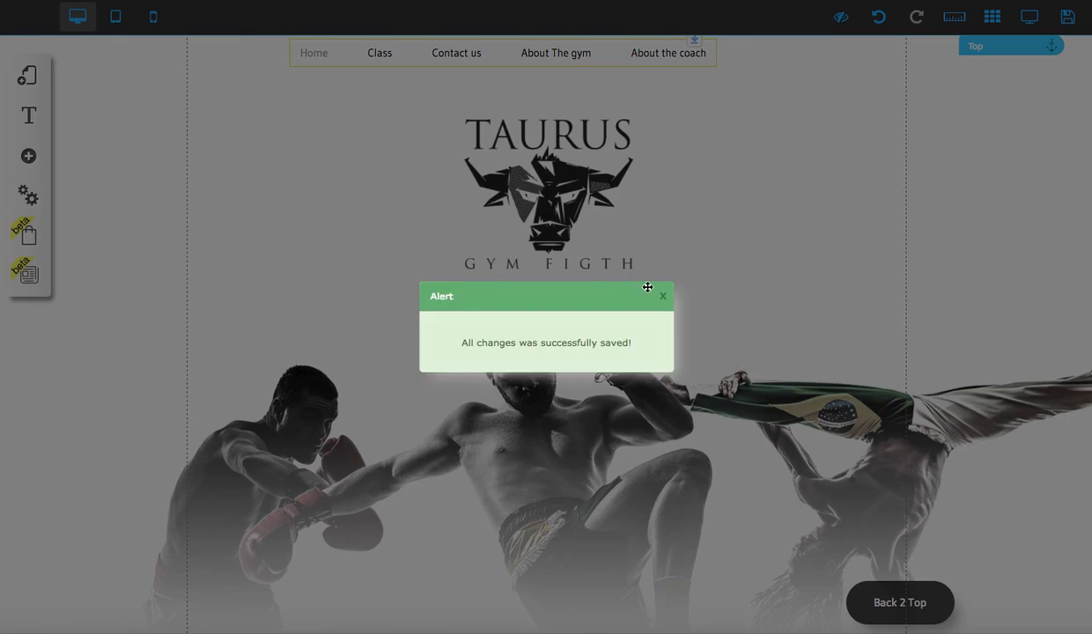
click(663, 296)
- Preview the page, return to editing and centre the shortened navigation menu horizontally above the logo
click(1030, 16)
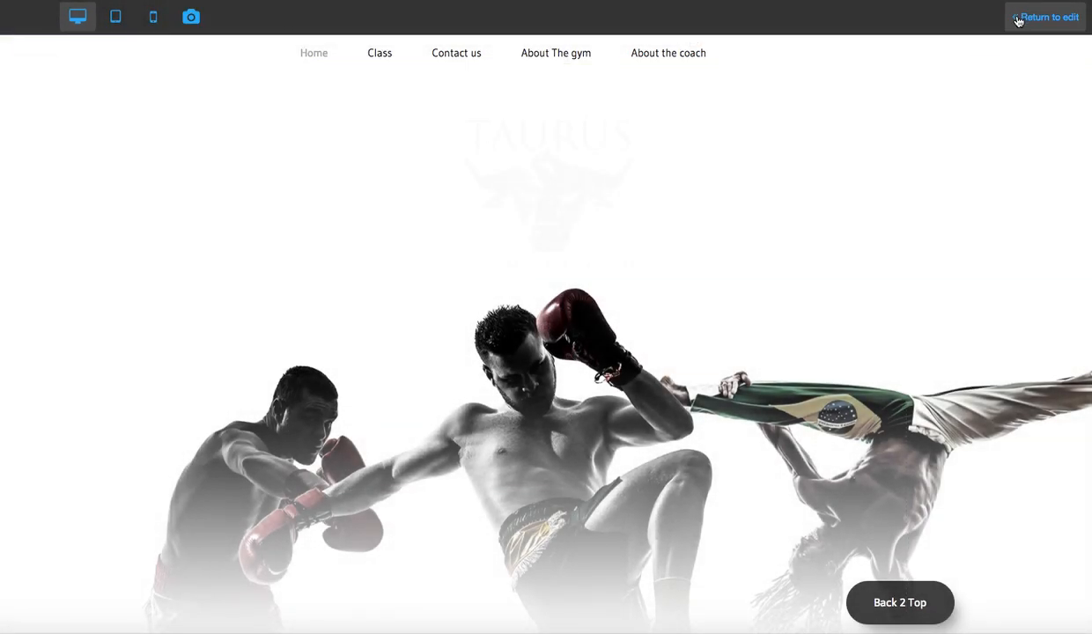
scroll(671, 68, down, 1)
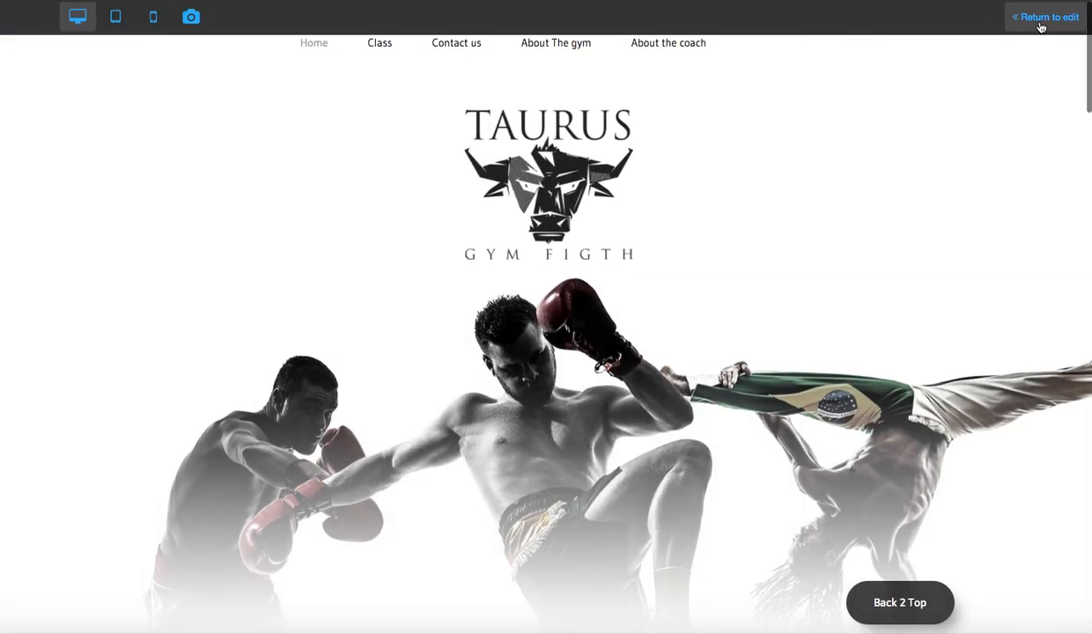
click(1042, 17)
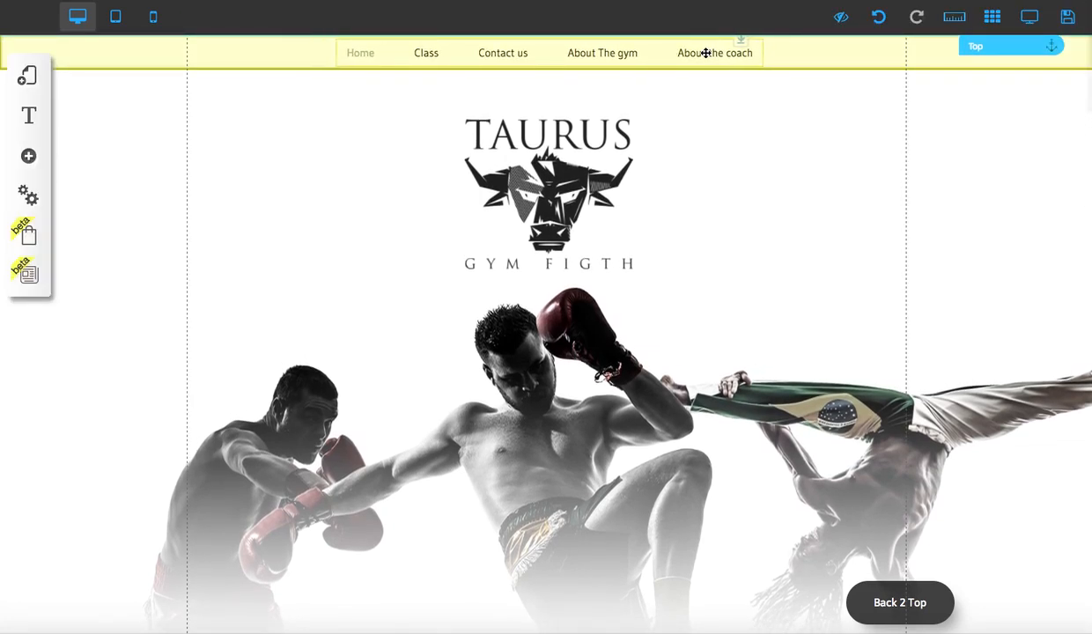
- Preview the page and test the Class and Contact us menu links, returning with Back 2 Top after each
click(1030, 16)
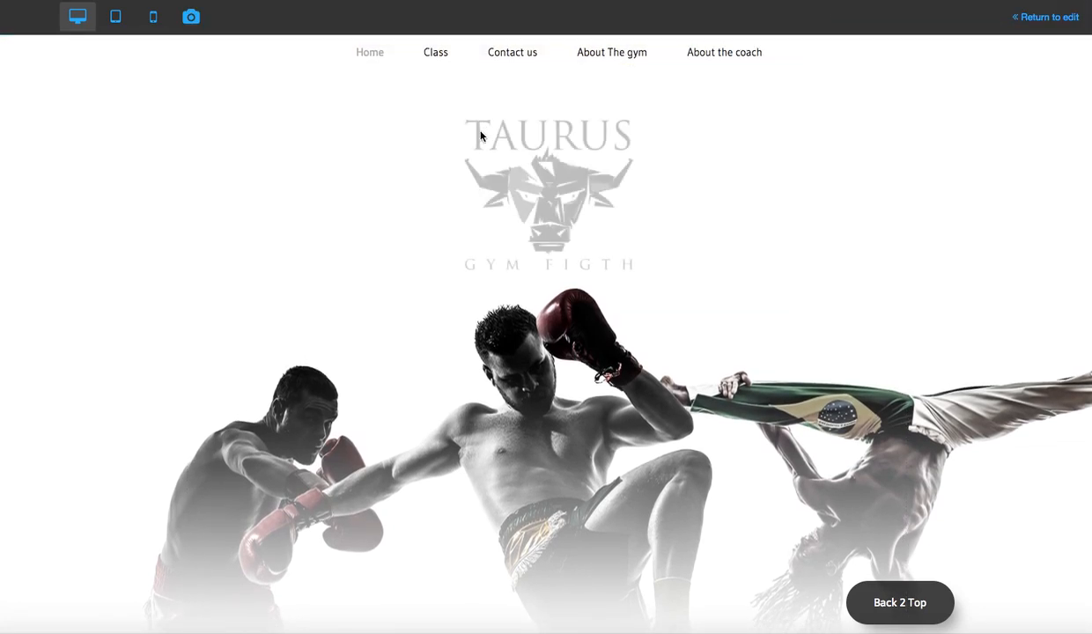
click(433, 54)
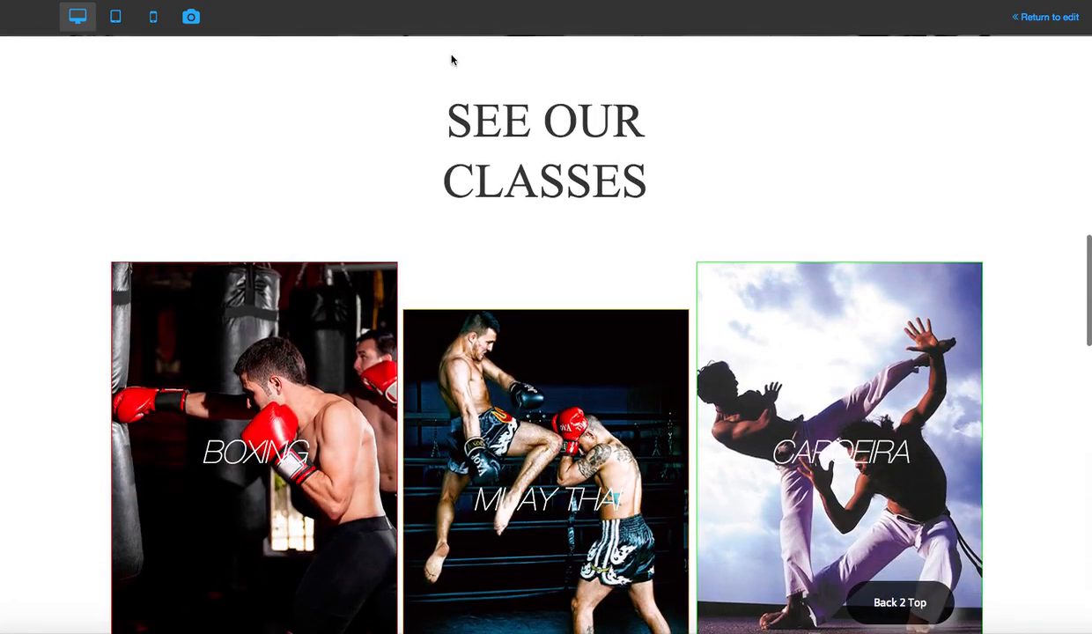
scroll(458, 157, up, 2)
scroll(463, 159, down, 1)
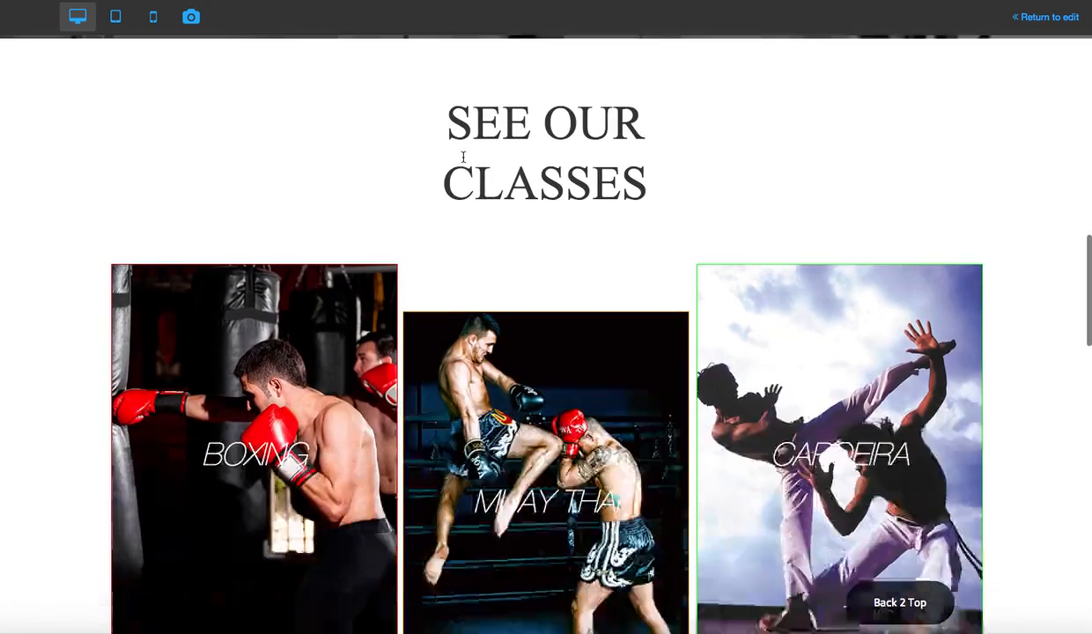
click(926, 606)
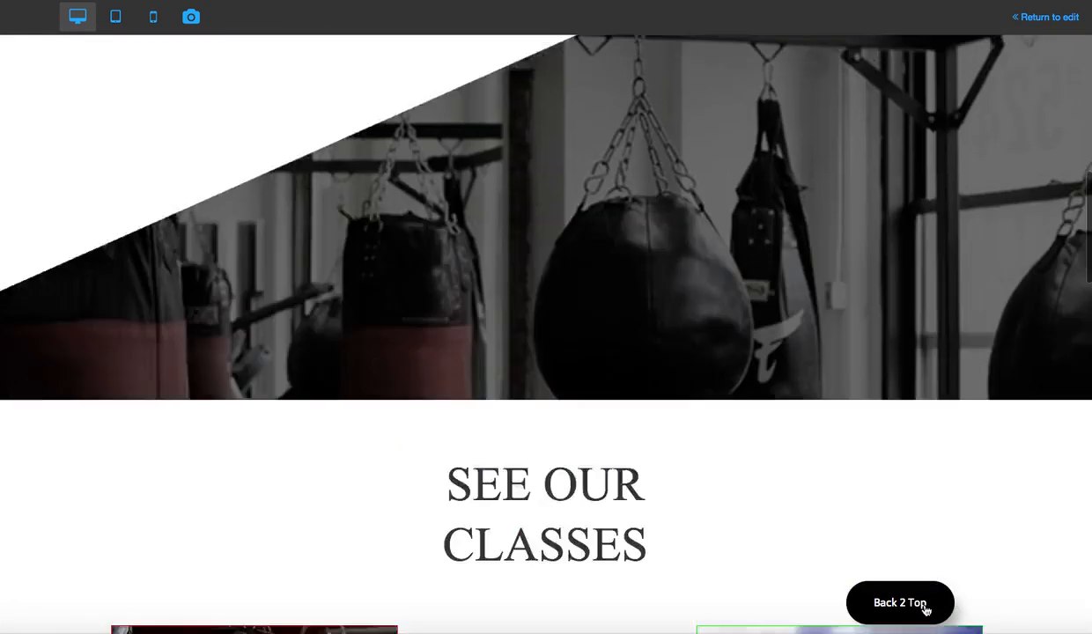
click(493, 50)
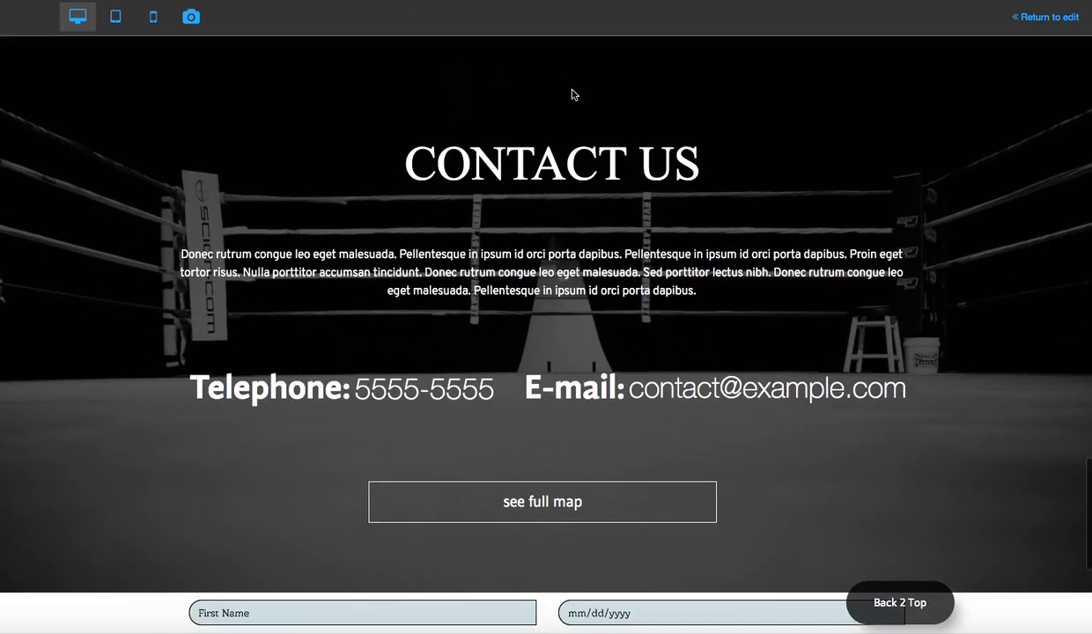
click(928, 602)
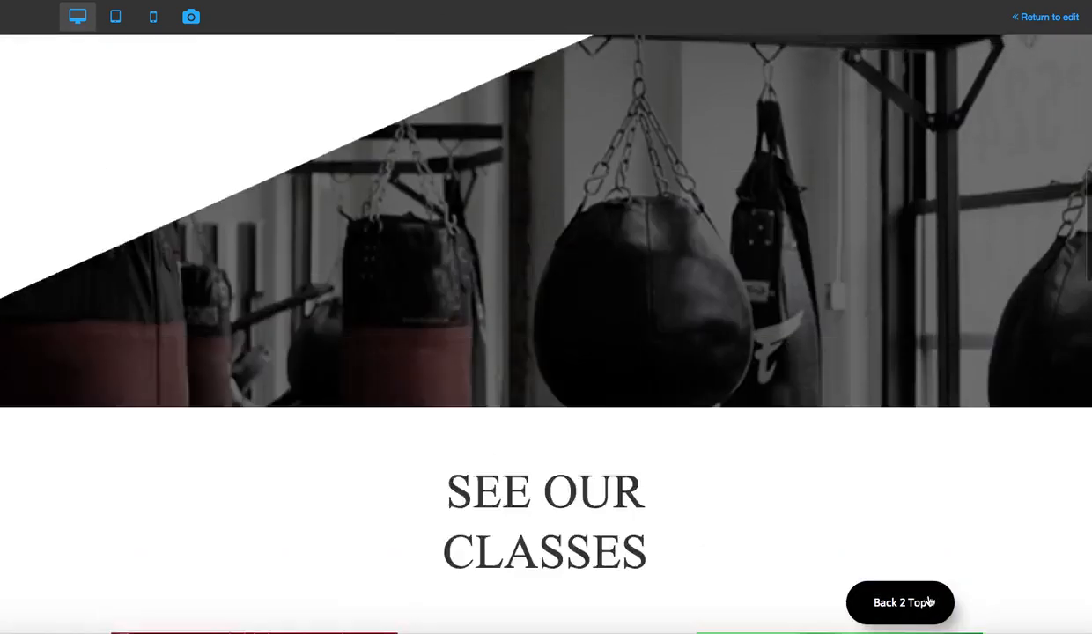
- Test the About The gym and About the coach links with Back 2 Top after each, and return to editing
click(606, 52)
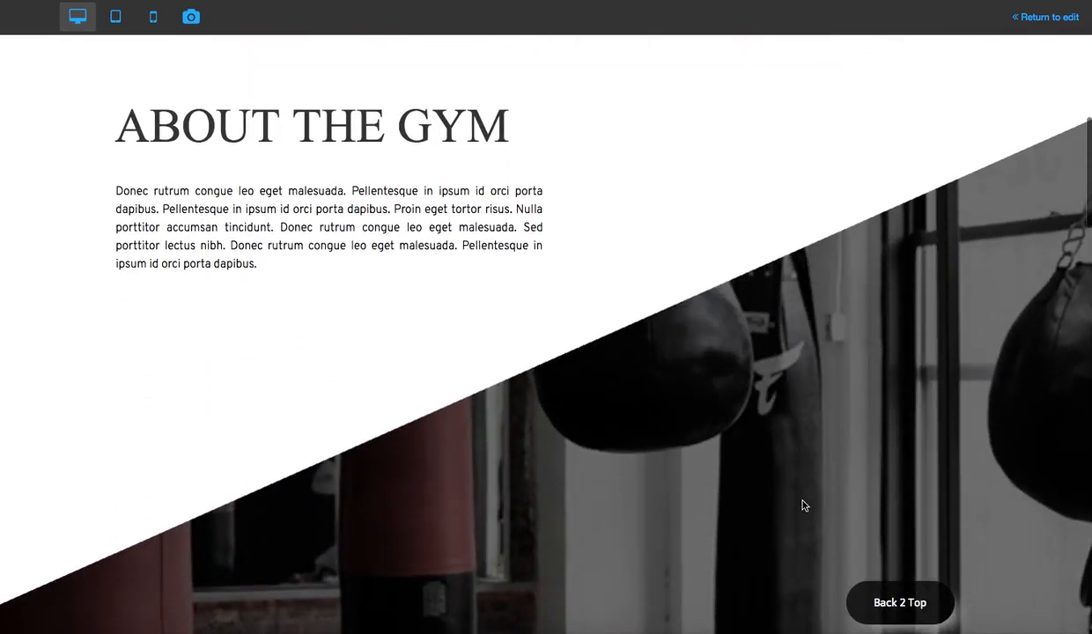
click(908, 607)
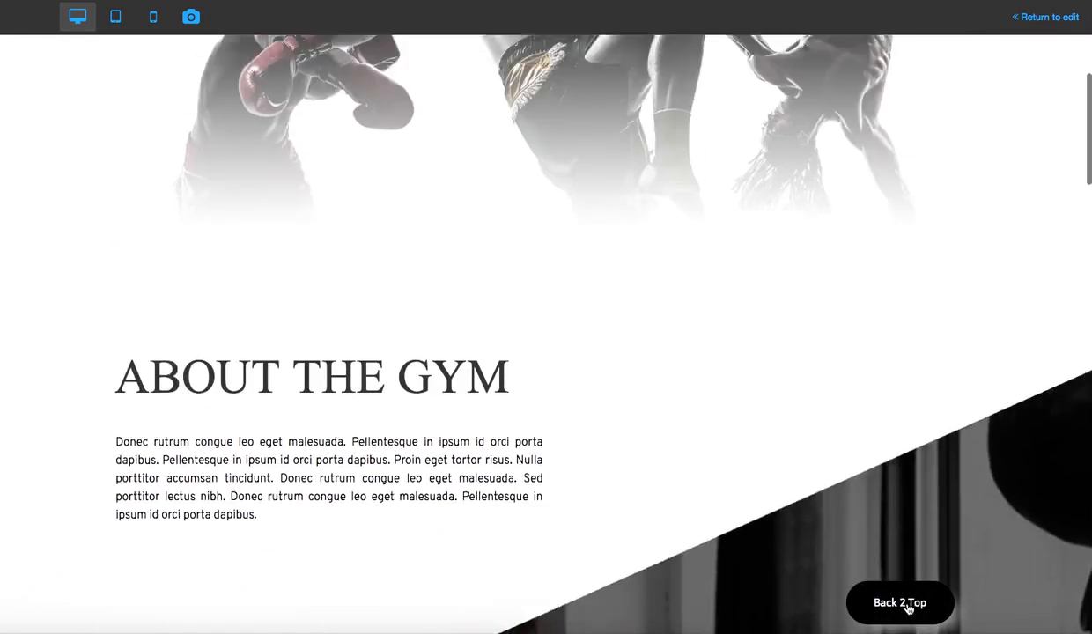
click(719, 54)
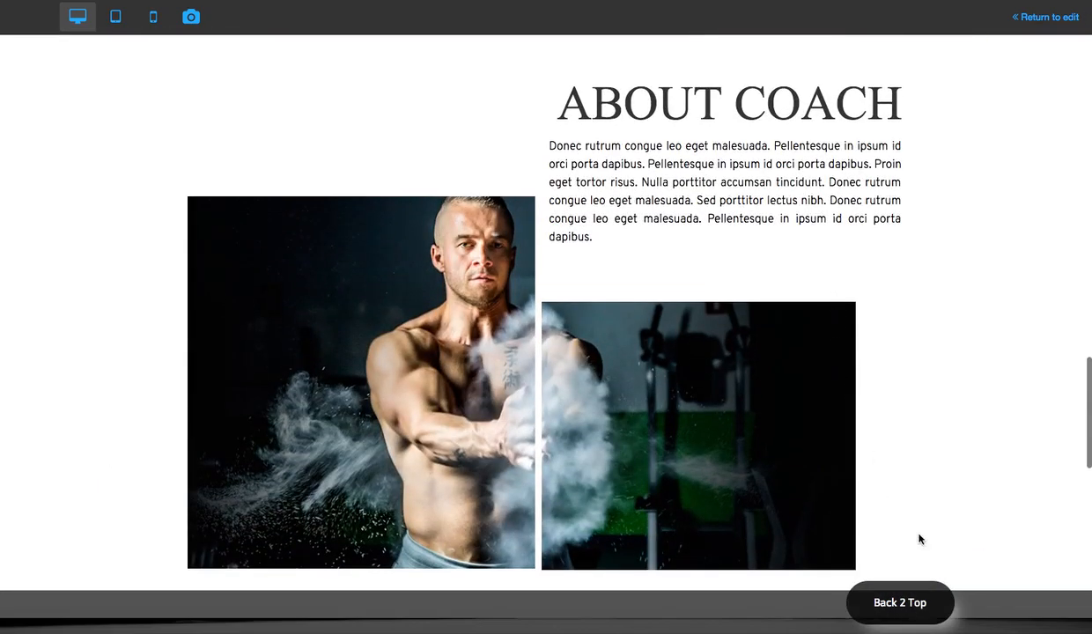
click(900, 586)
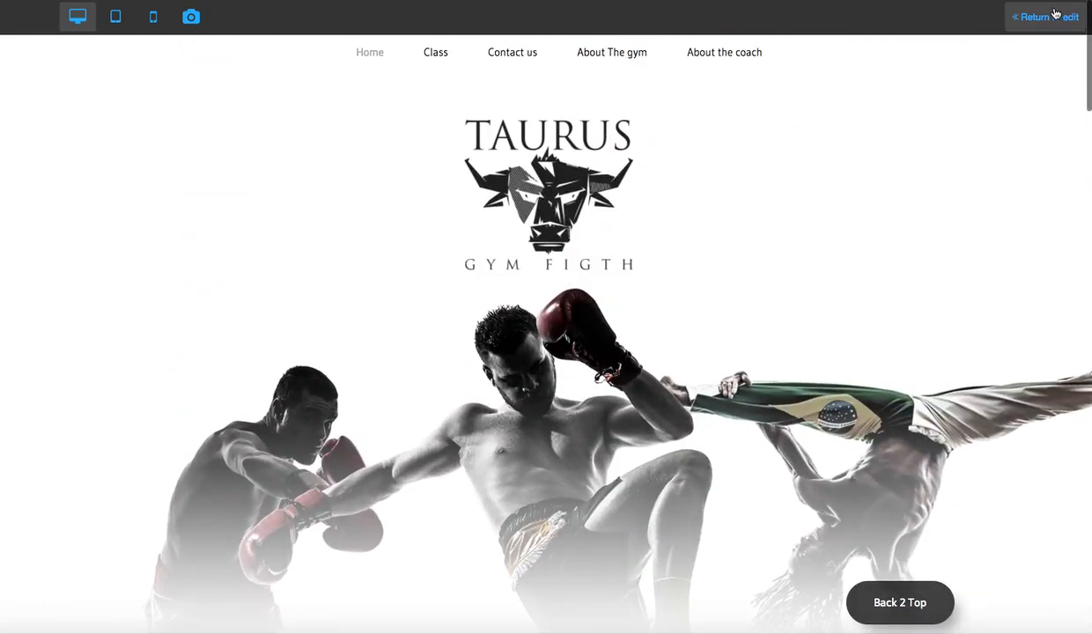
click(1048, 17)
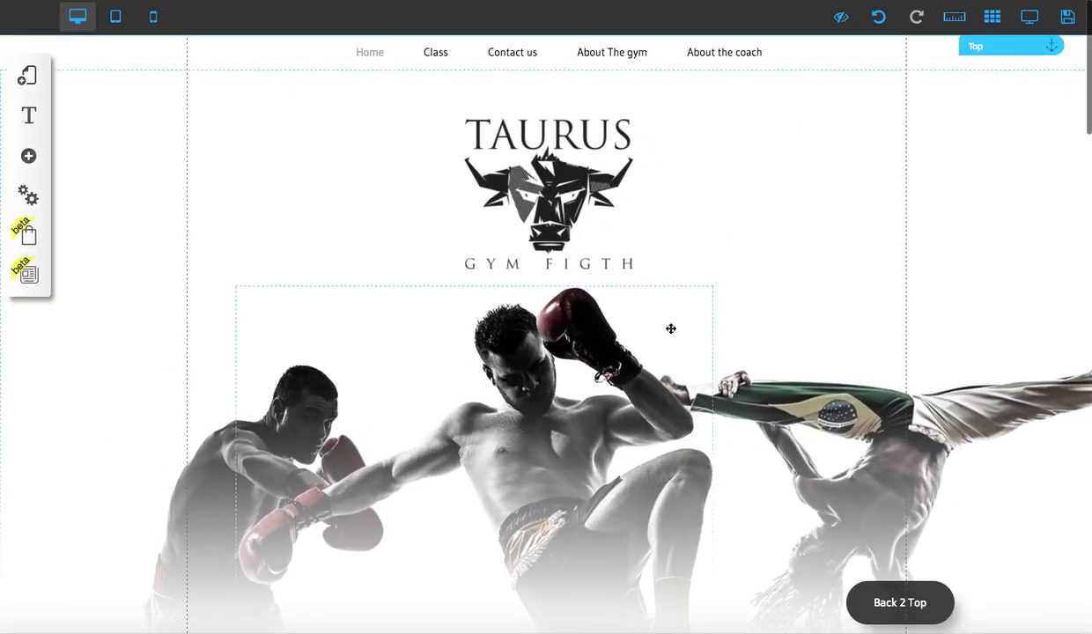
- Set the header holding the navigation menu to Fixed on page and check it while scrolling the page
click(815, 51)
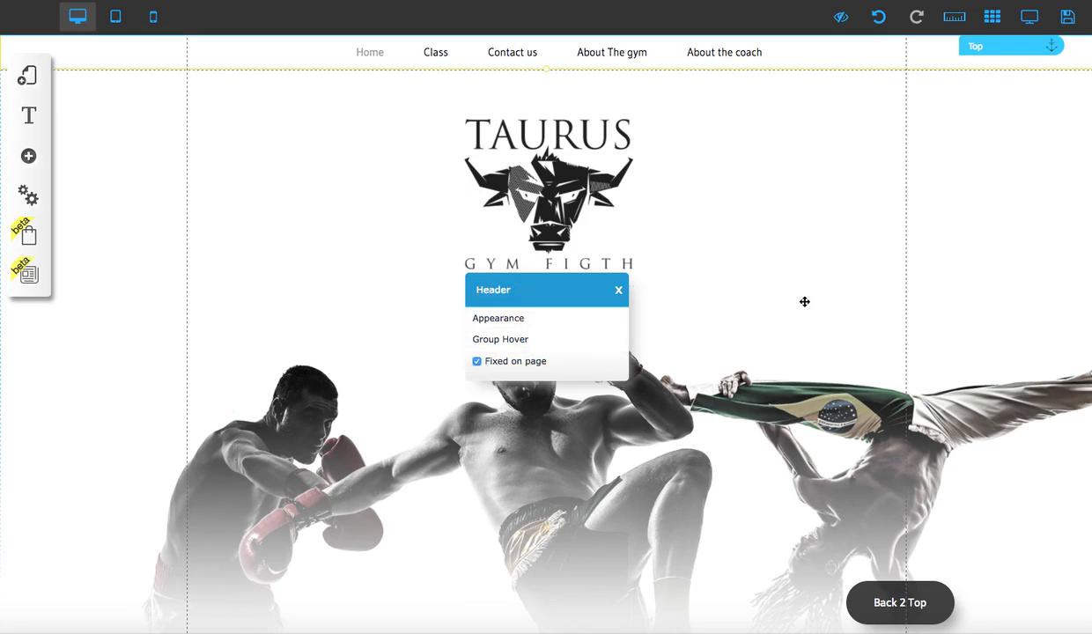
scroll(797, 302, down, 4)
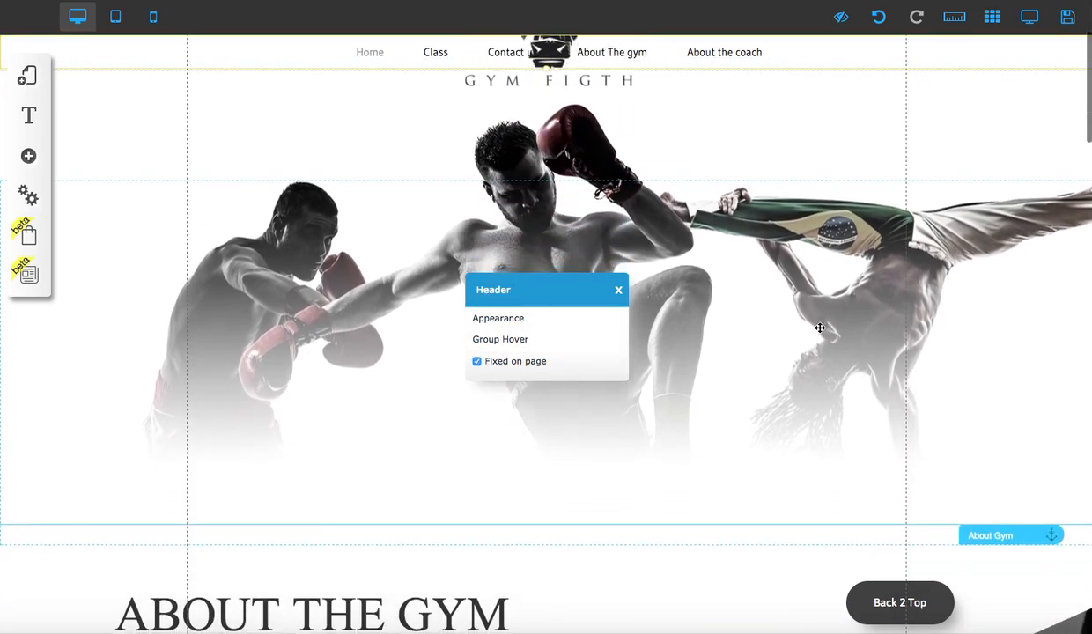
scroll(646, 115, up, 4)
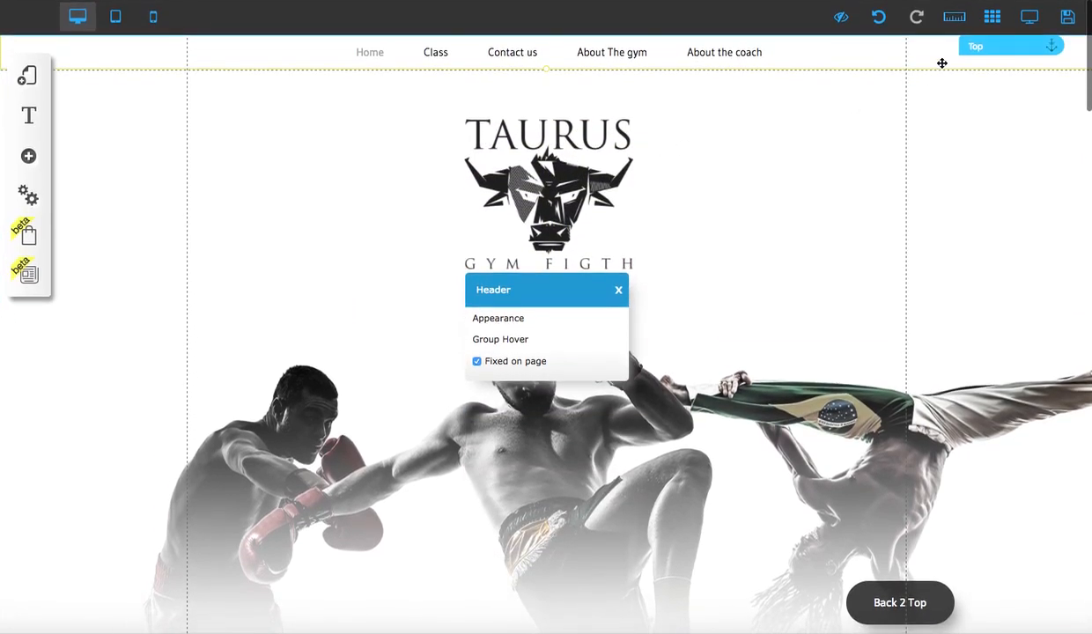
click(620, 292)
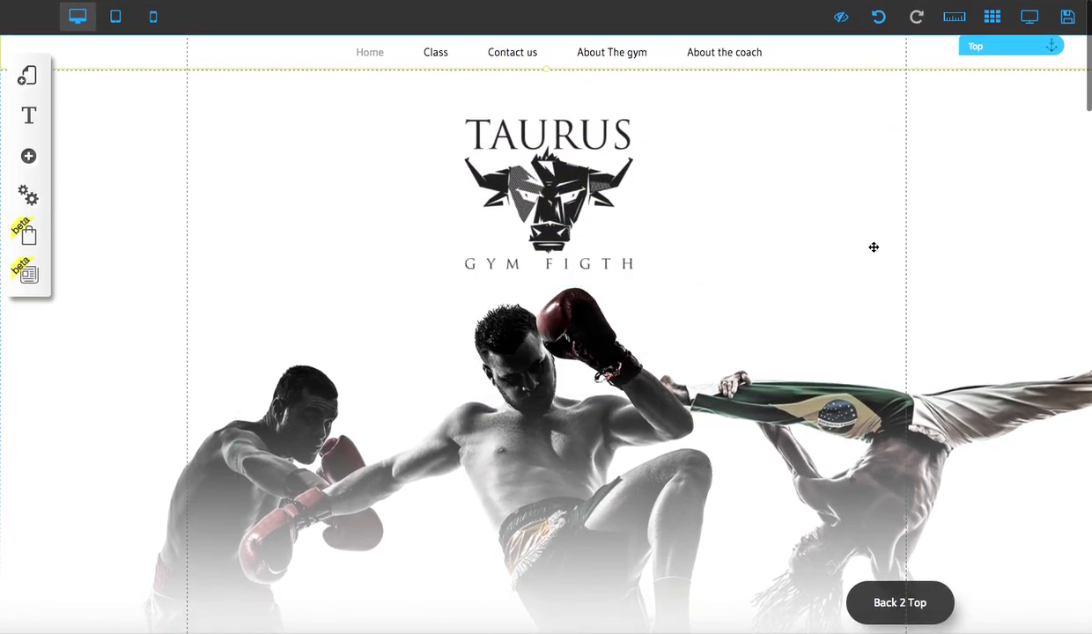
- Preview the page and test the Class, Contact us, About The gym and About the coach links in succession, finishing with Back 2 Top
click(1039, 19)
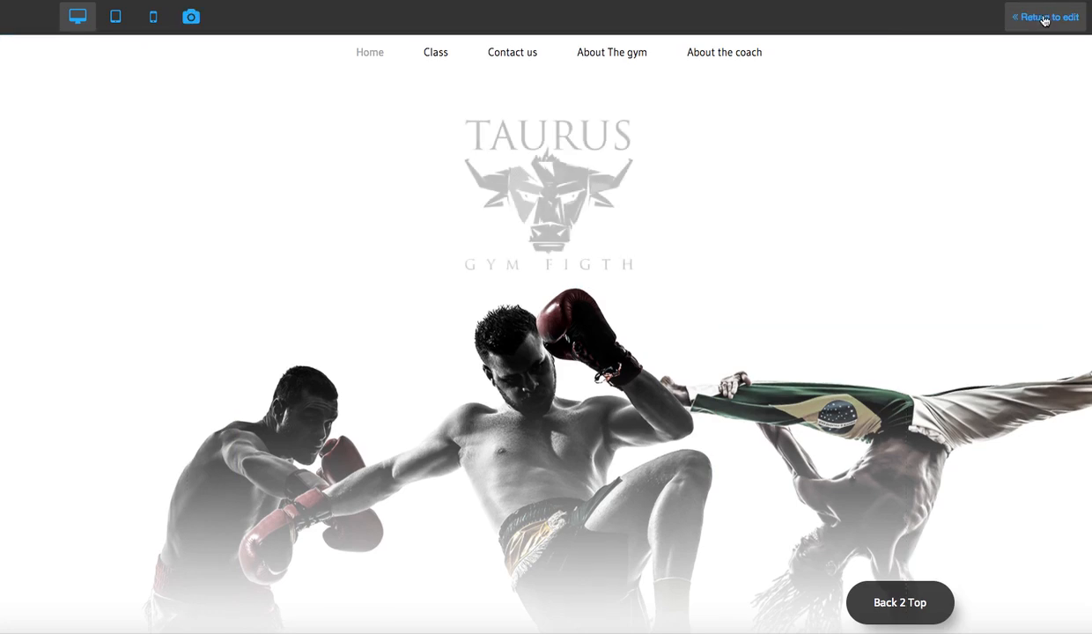
mouse_move(433, 50)
scroll(438, 58, down, 5)
click(432, 80)
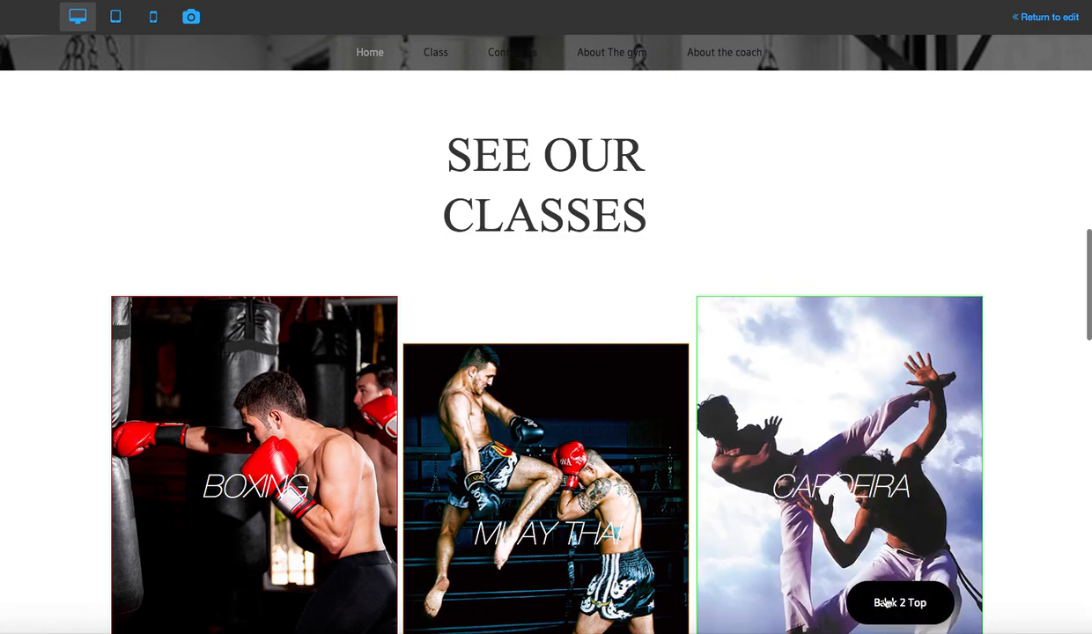
click(511, 52)
click(626, 53)
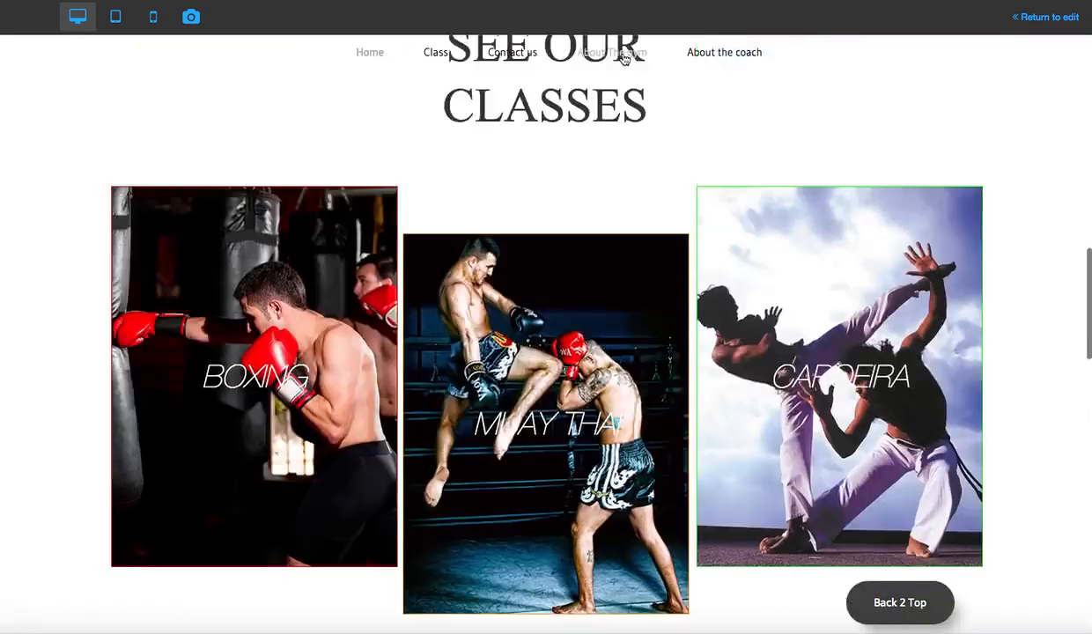
click(721, 52)
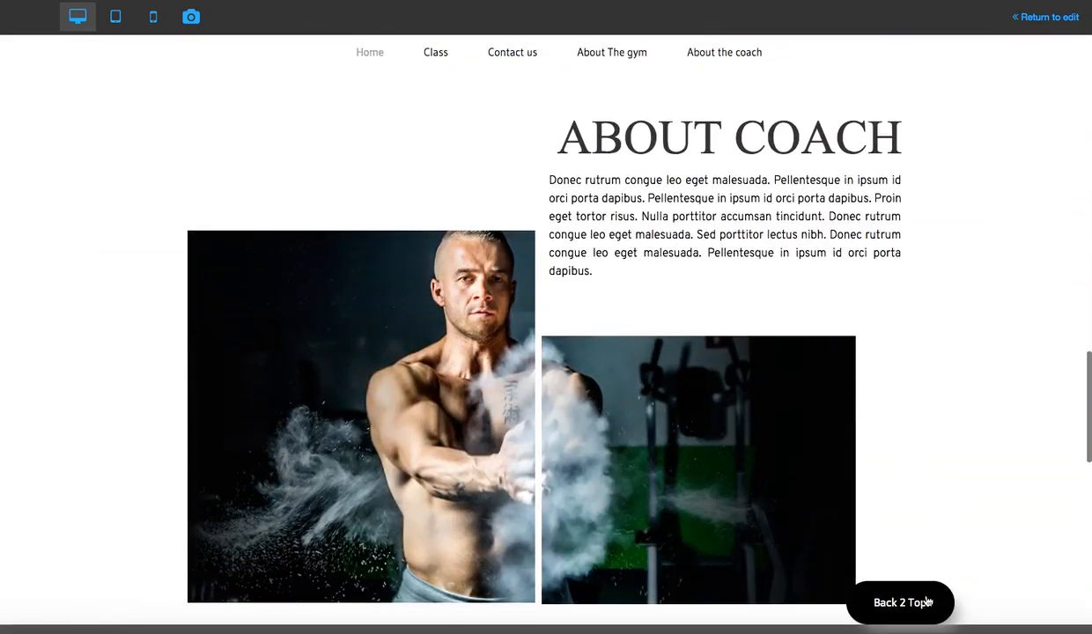
click(925, 603)
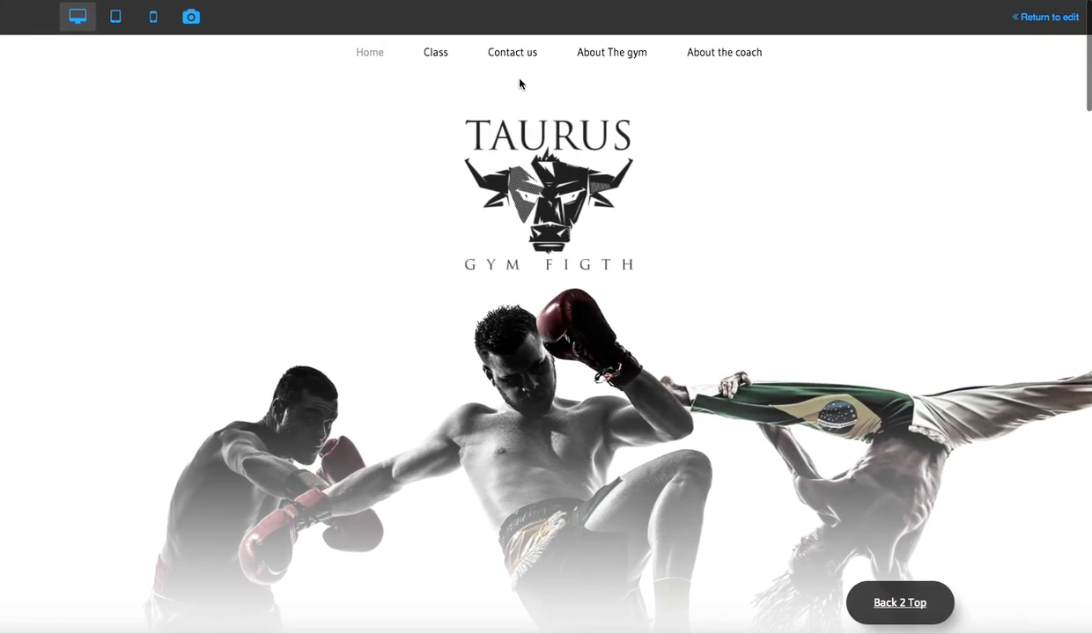